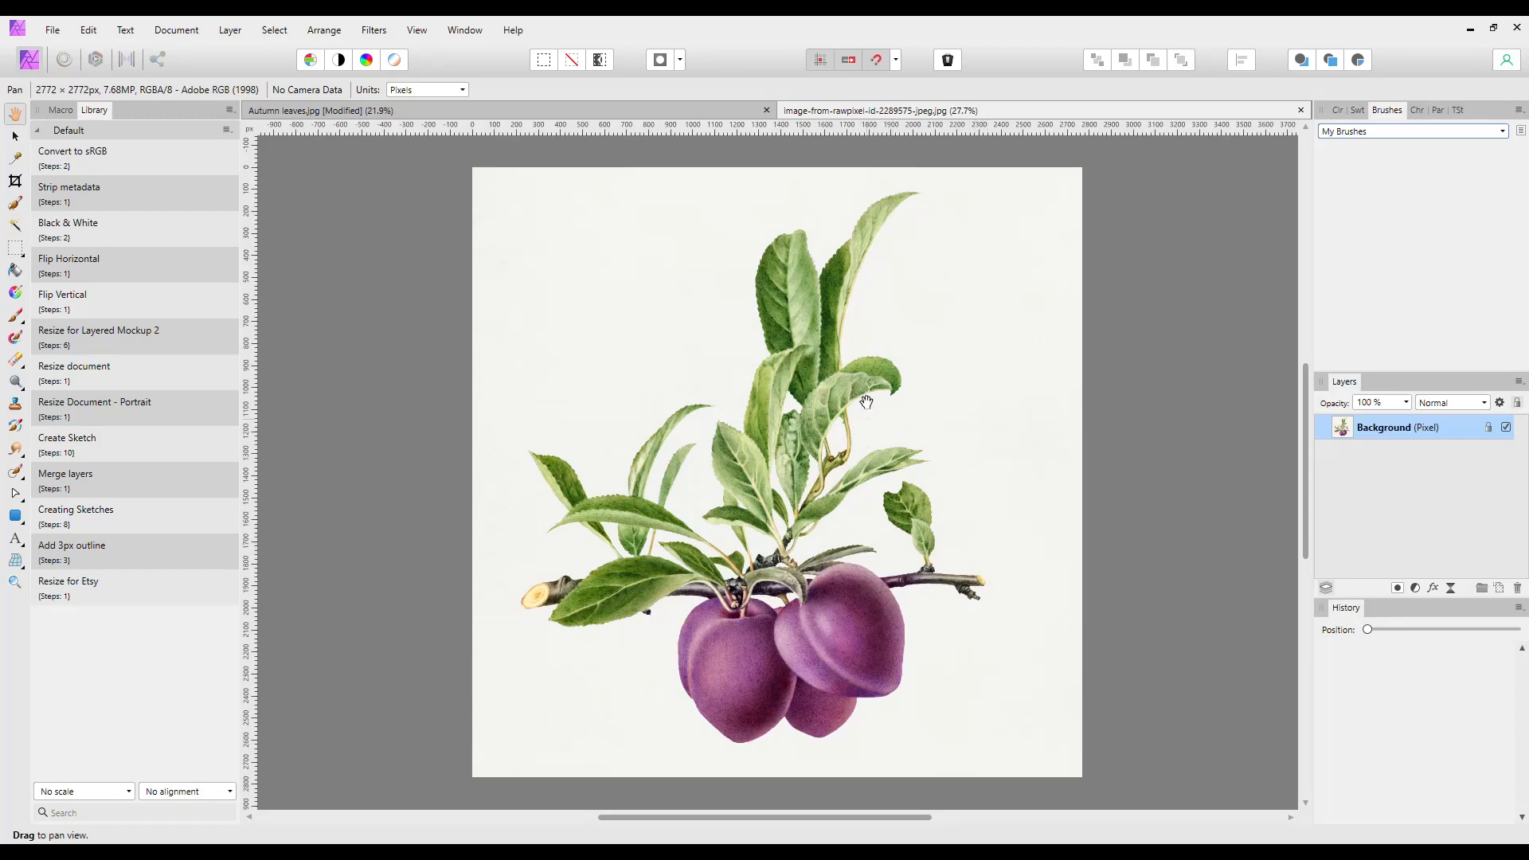
Roughly select the maple leaves in the Autumn leaves document with the Selection Brush enlarged to 220.9 px width.
click(630, 114)
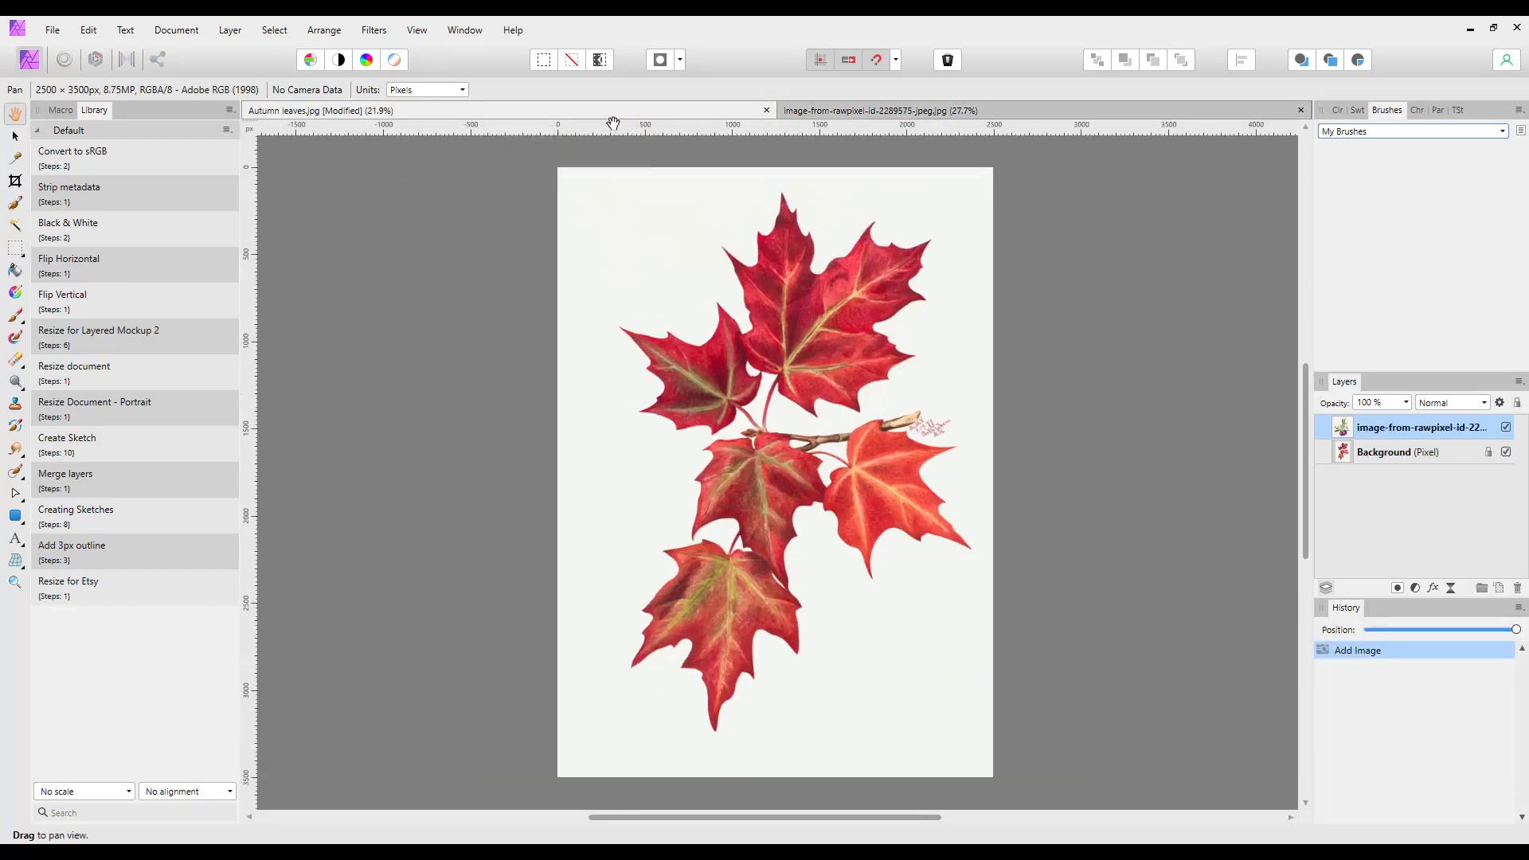
click(928, 112)
click(599, 113)
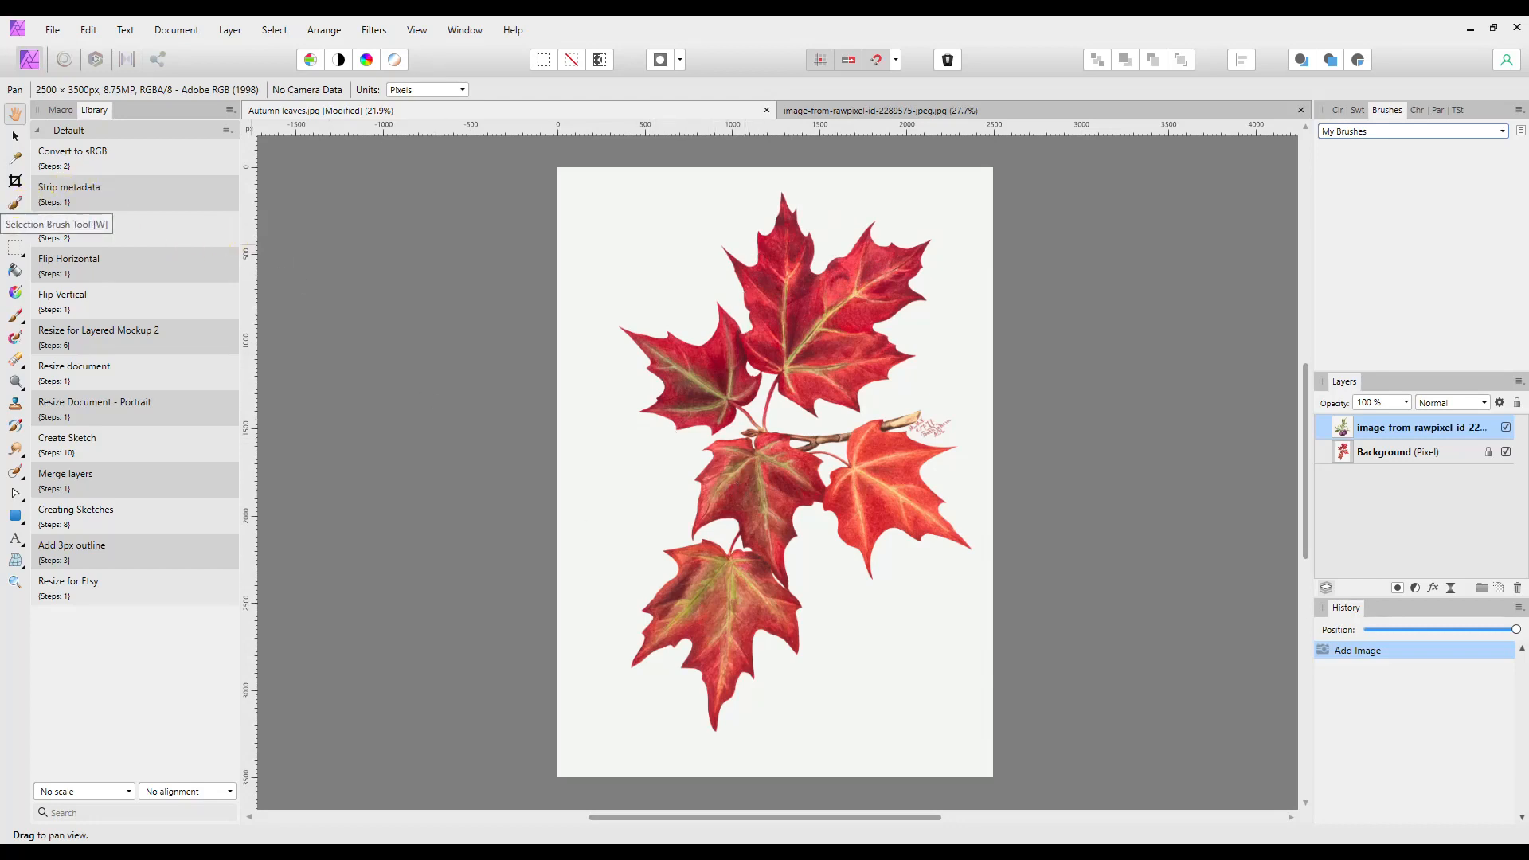
click(15, 203)
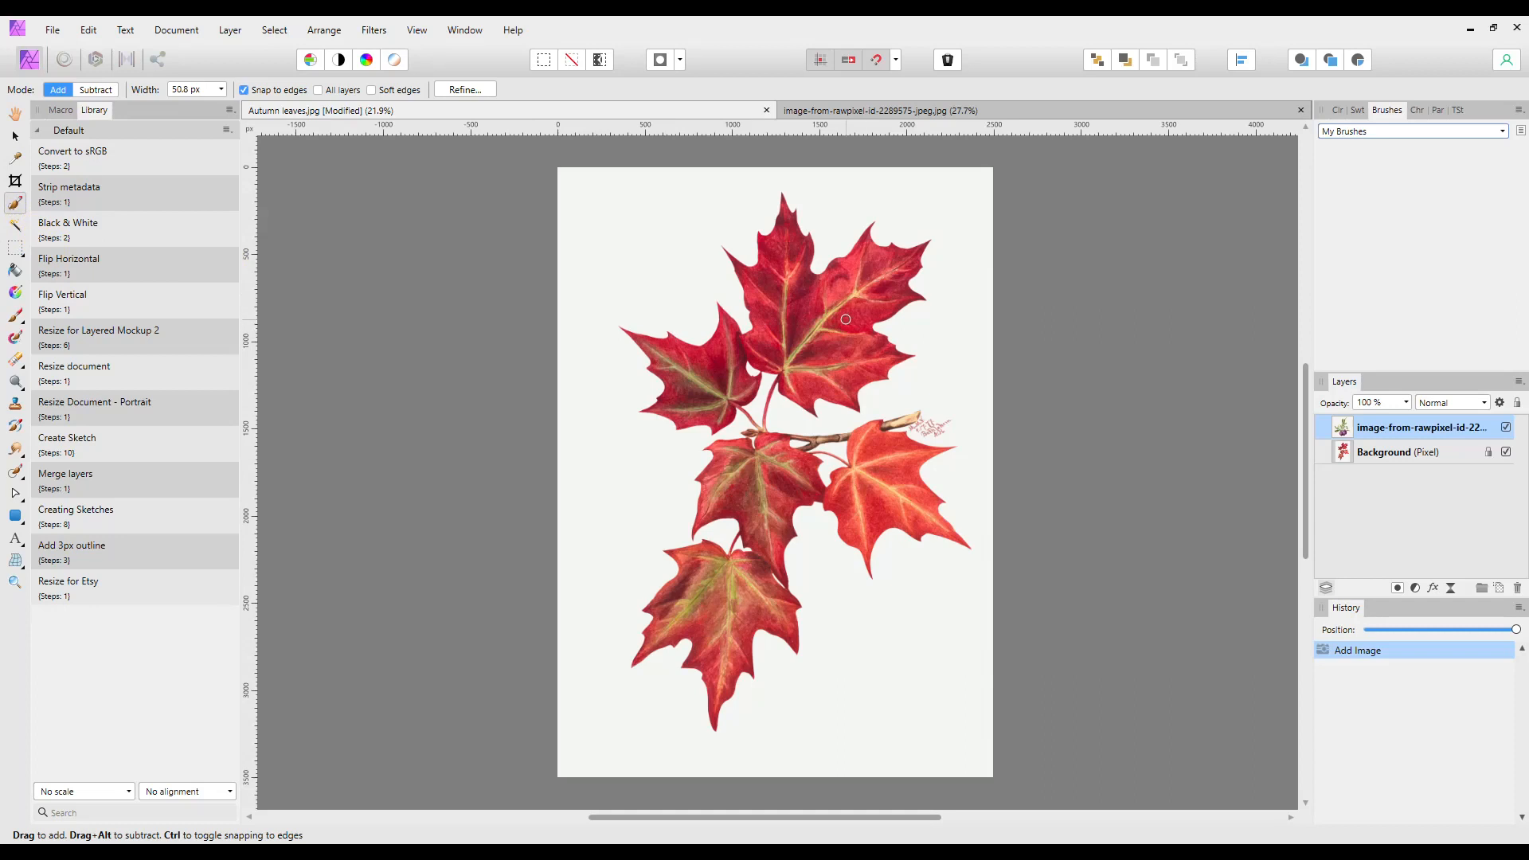
key(bracketright)
key(bracketright)
key(bracketright)
key(bracketright)
key(bracketright)
key(bracketright)
key(bracketright)
key(bracketright)
key(bracketright)
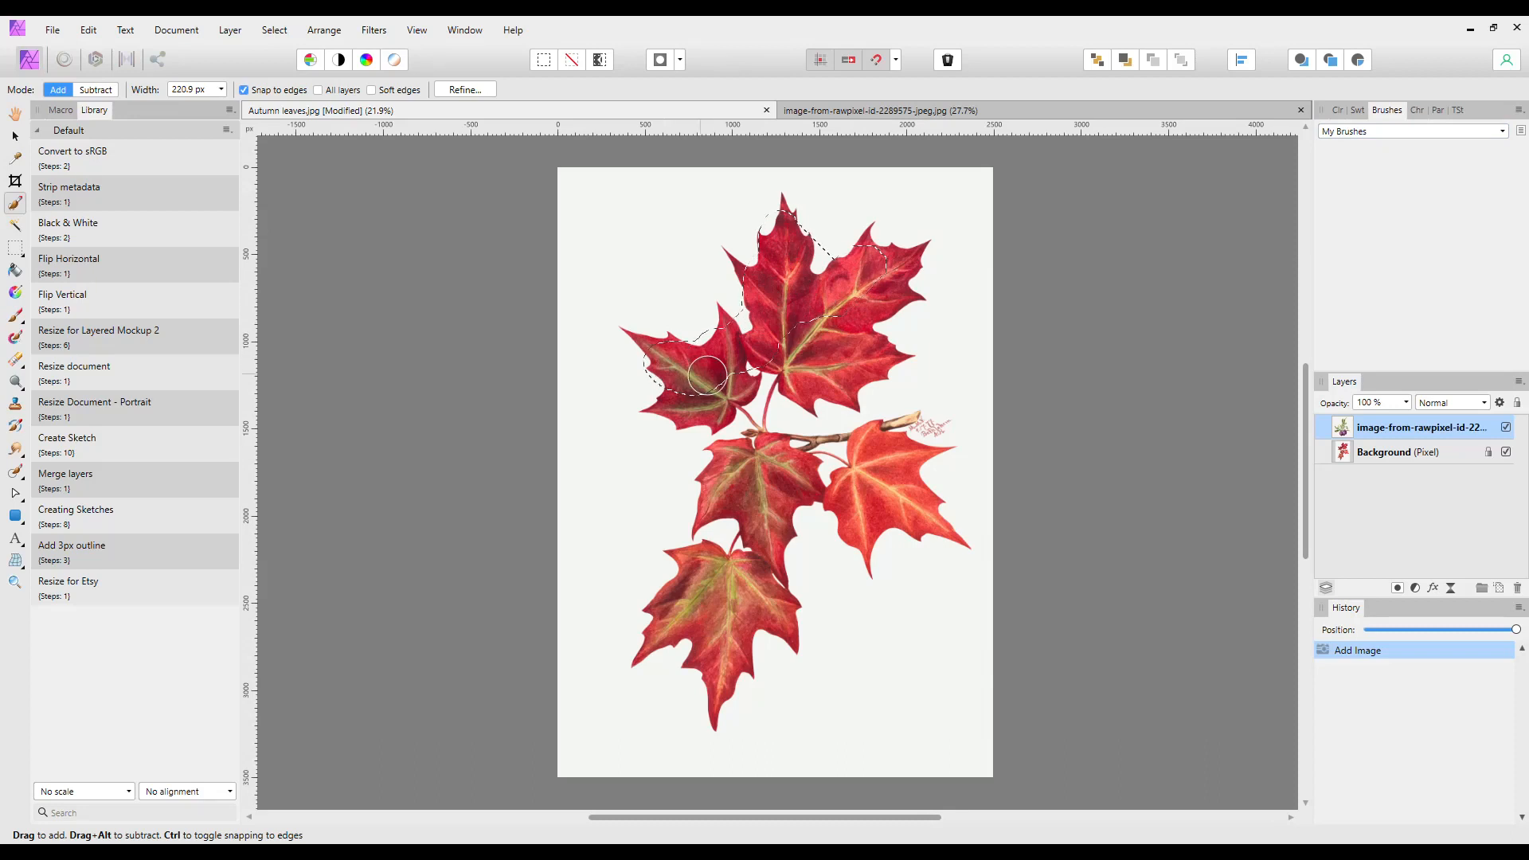
drag(695, 607, 725, 638)
mouse_move(858, 502)
mouse_down()
mouse_move(878, 446)
mouse_move(934, 517)
mouse_move(867, 514)
mouse_move(862, 533)
mouse_move(875, 444)
mouse_up()
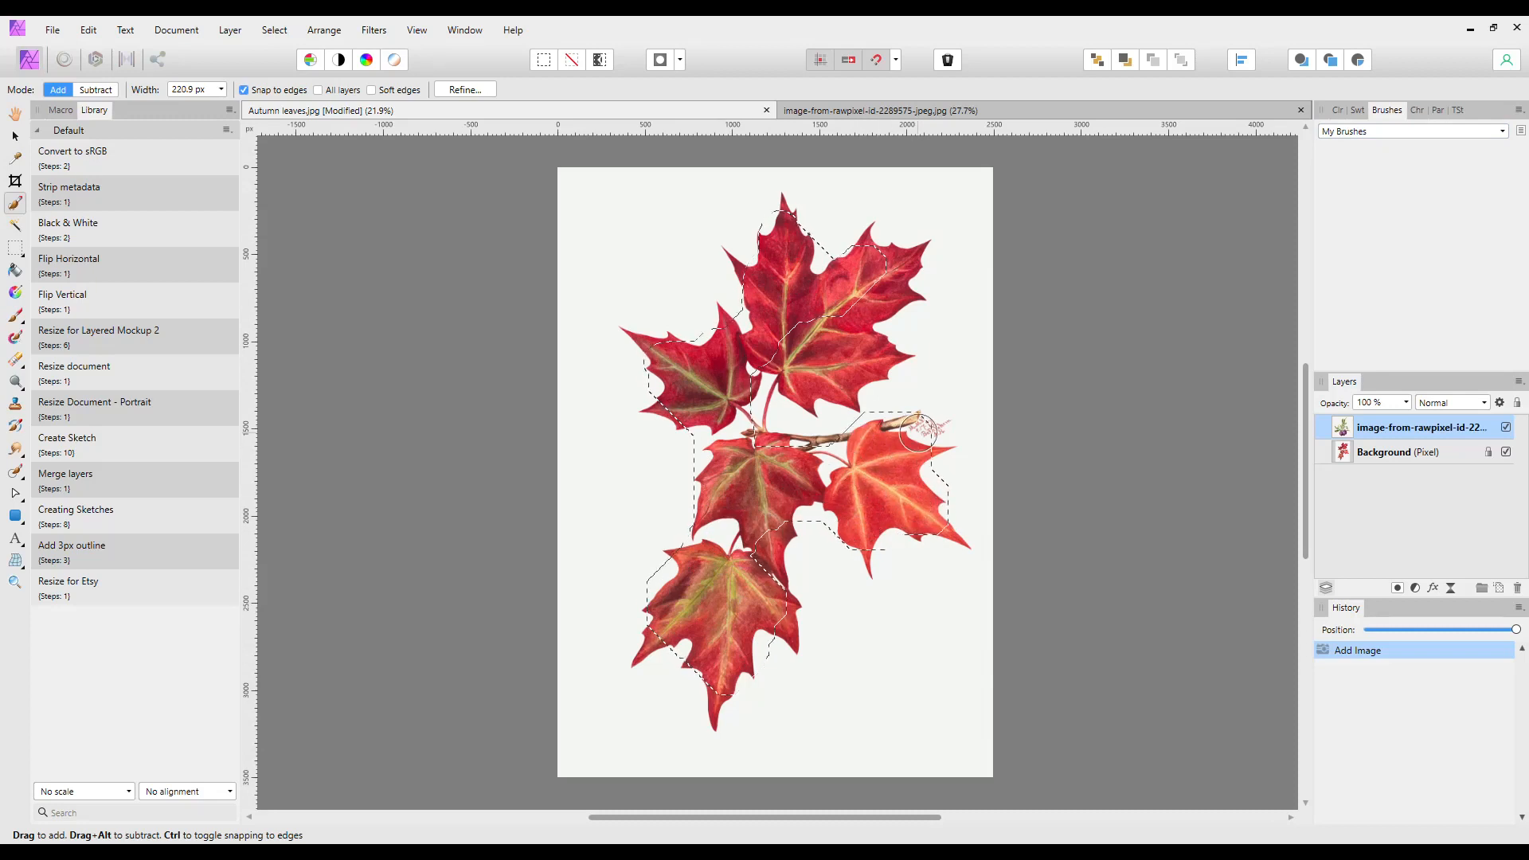
drag(761, 458, 765, 446)
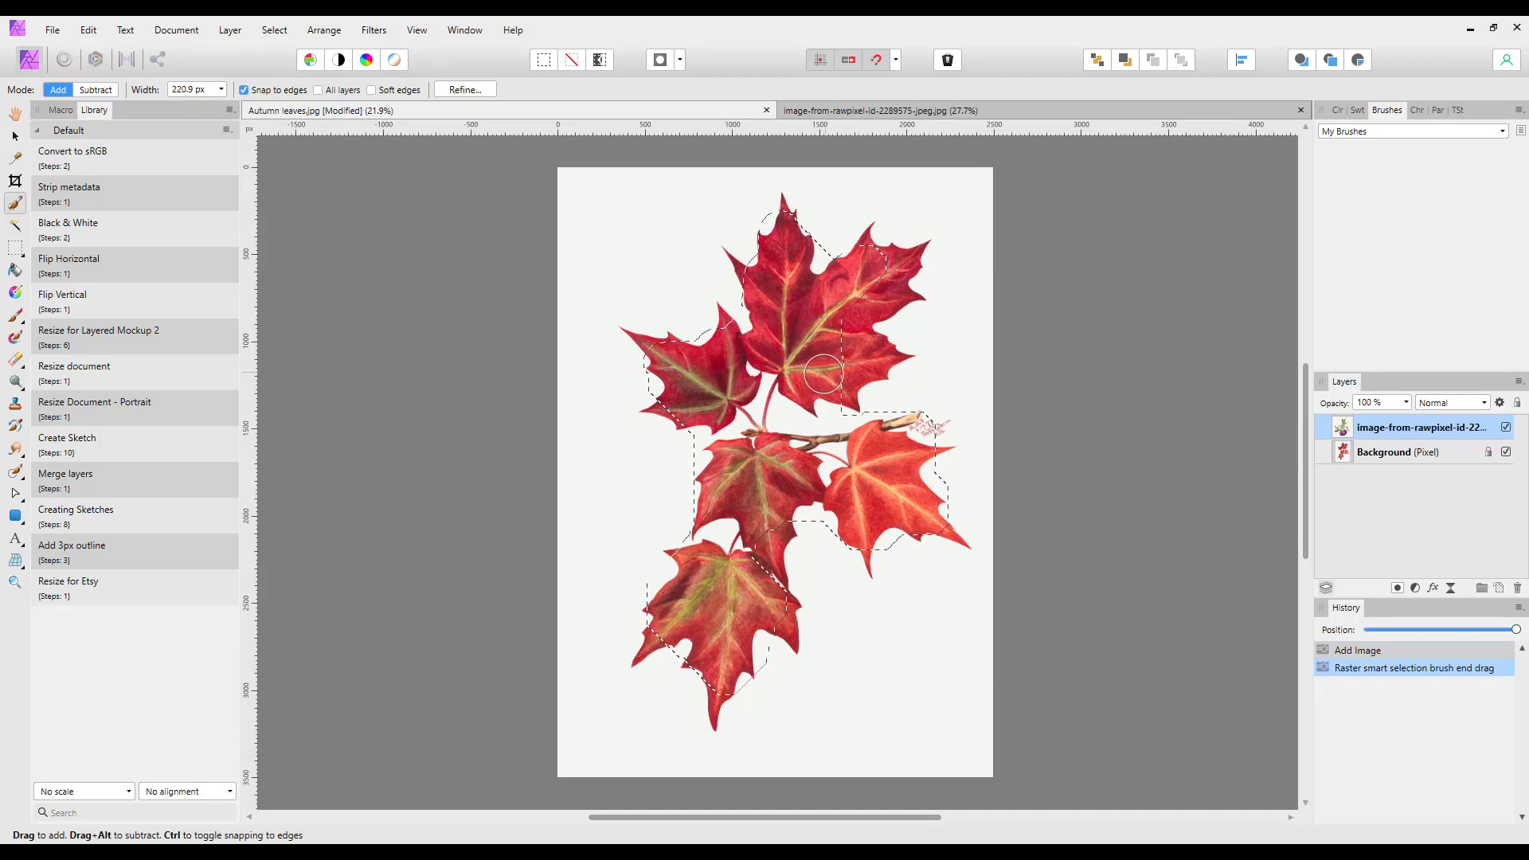
drag(873, 353, 874, 353)
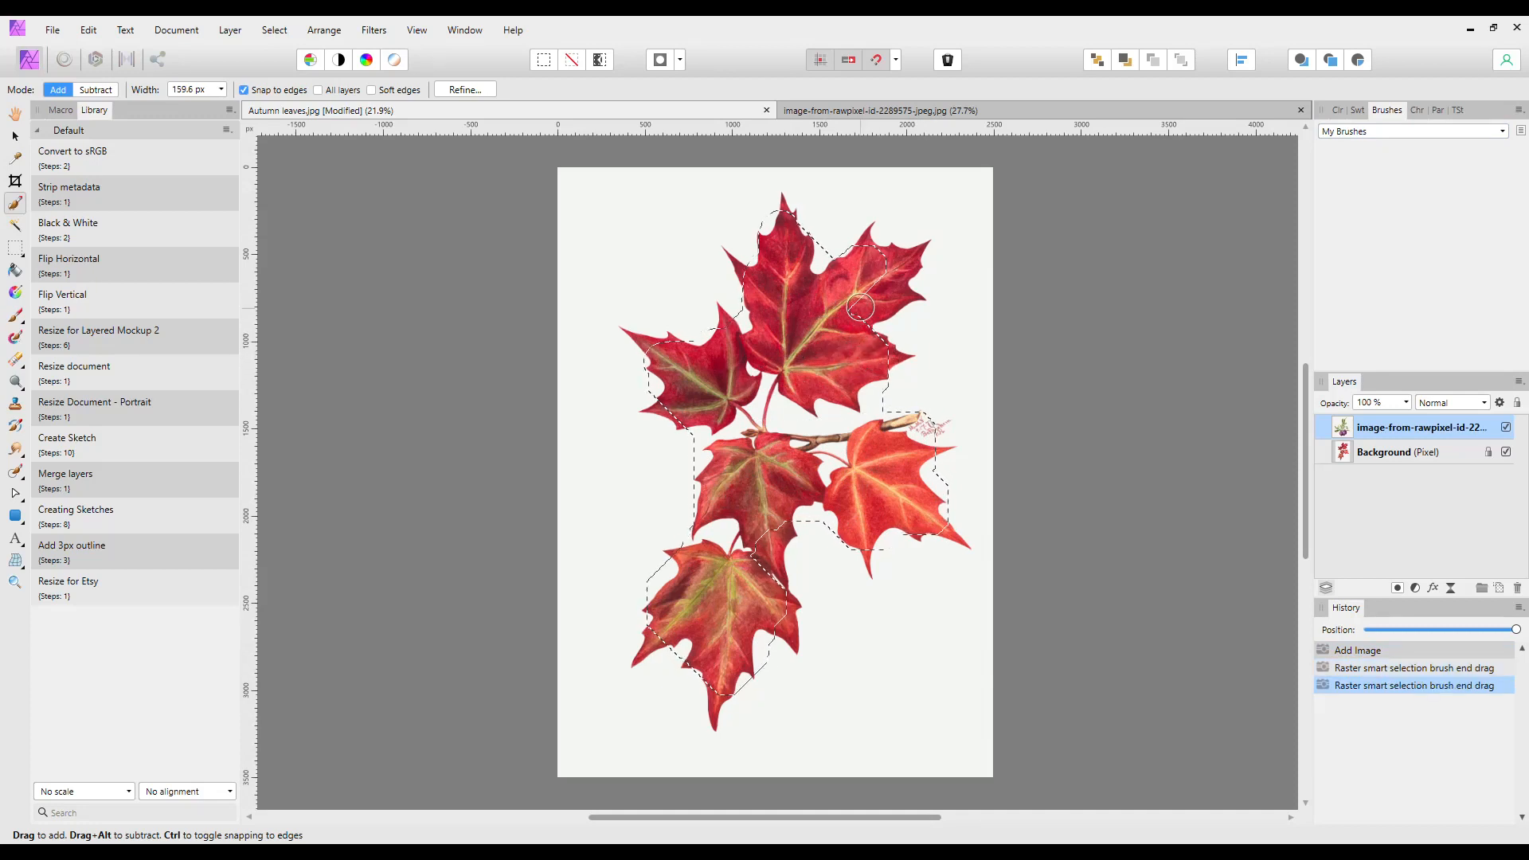
Add the leaf tips, stems and lower leaf edges to the maple selection, reducing the Selection Brush to 60.2 px width.
drag(905, 259, 908, 255)
key(bracketleft)
key(bracketleft)
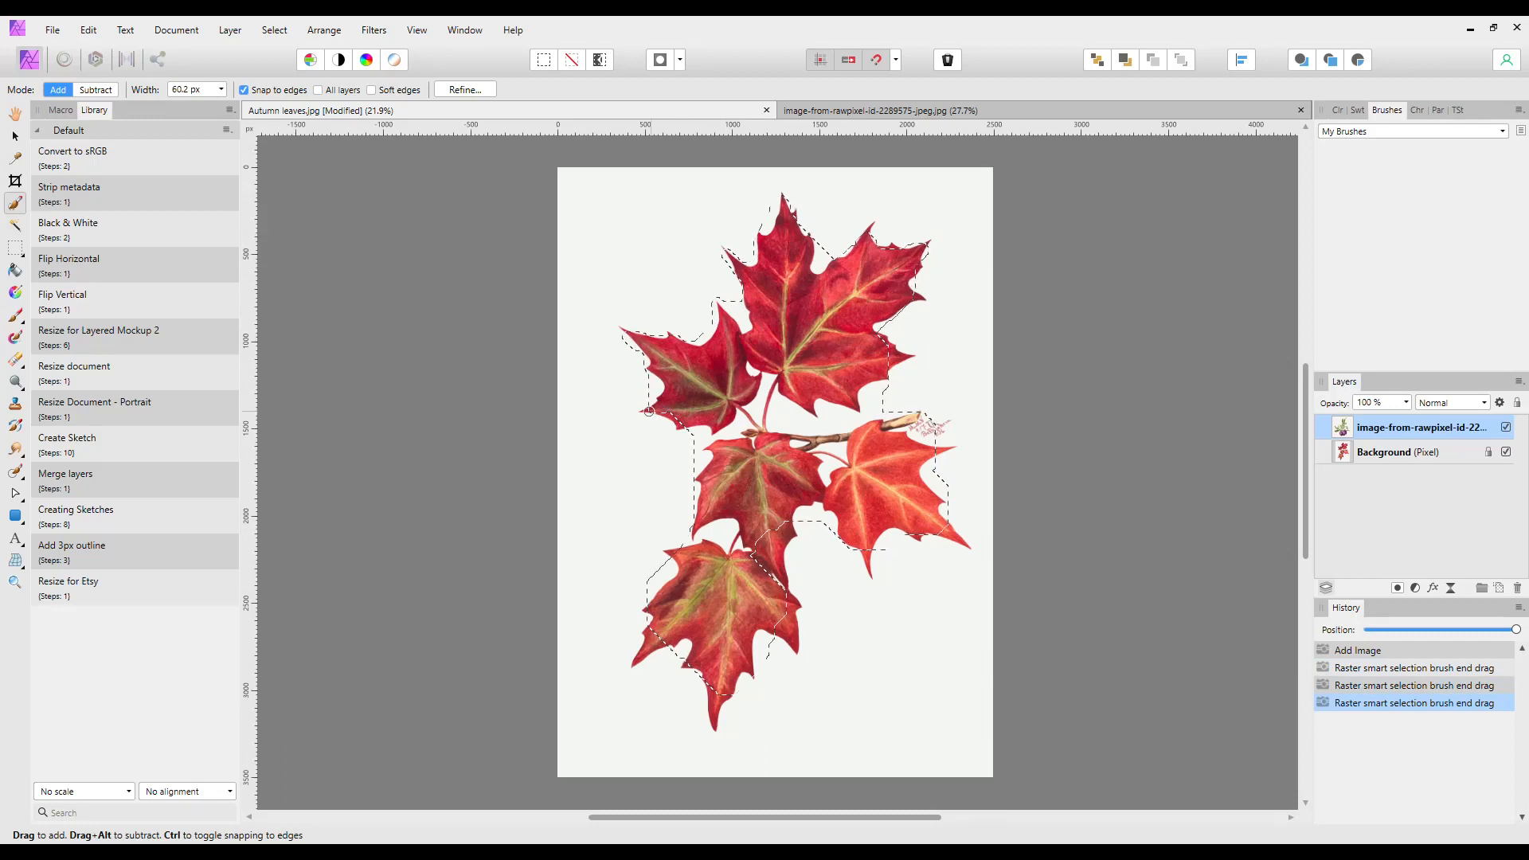
drag(719, 422, 728, 456)
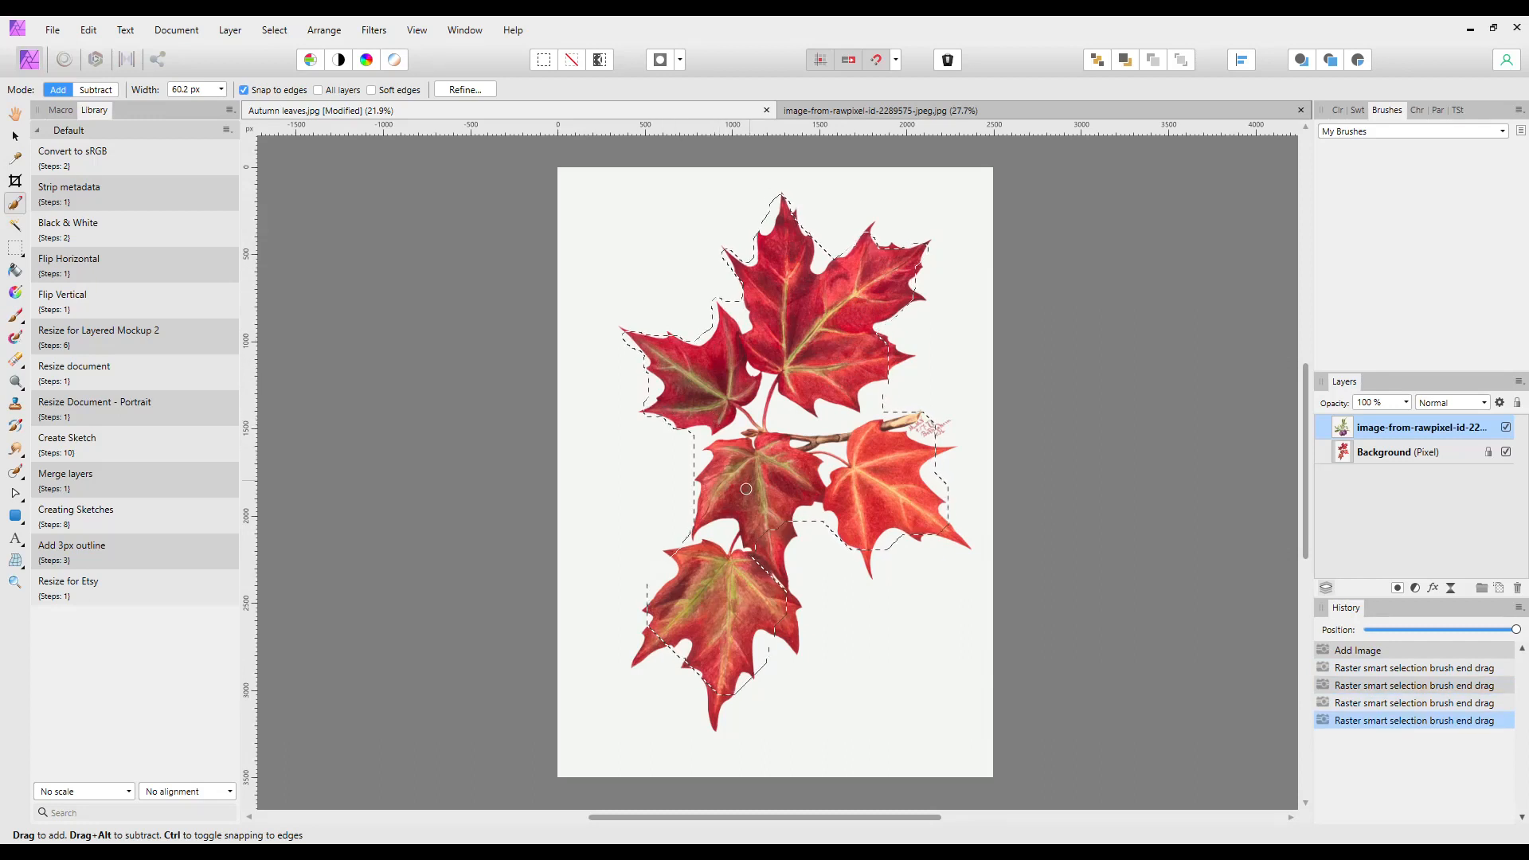
mouse_move(786, 523)
mouse_down()
mouse_move(867, 527)
mouse_move(841, 575)
mouse_up()
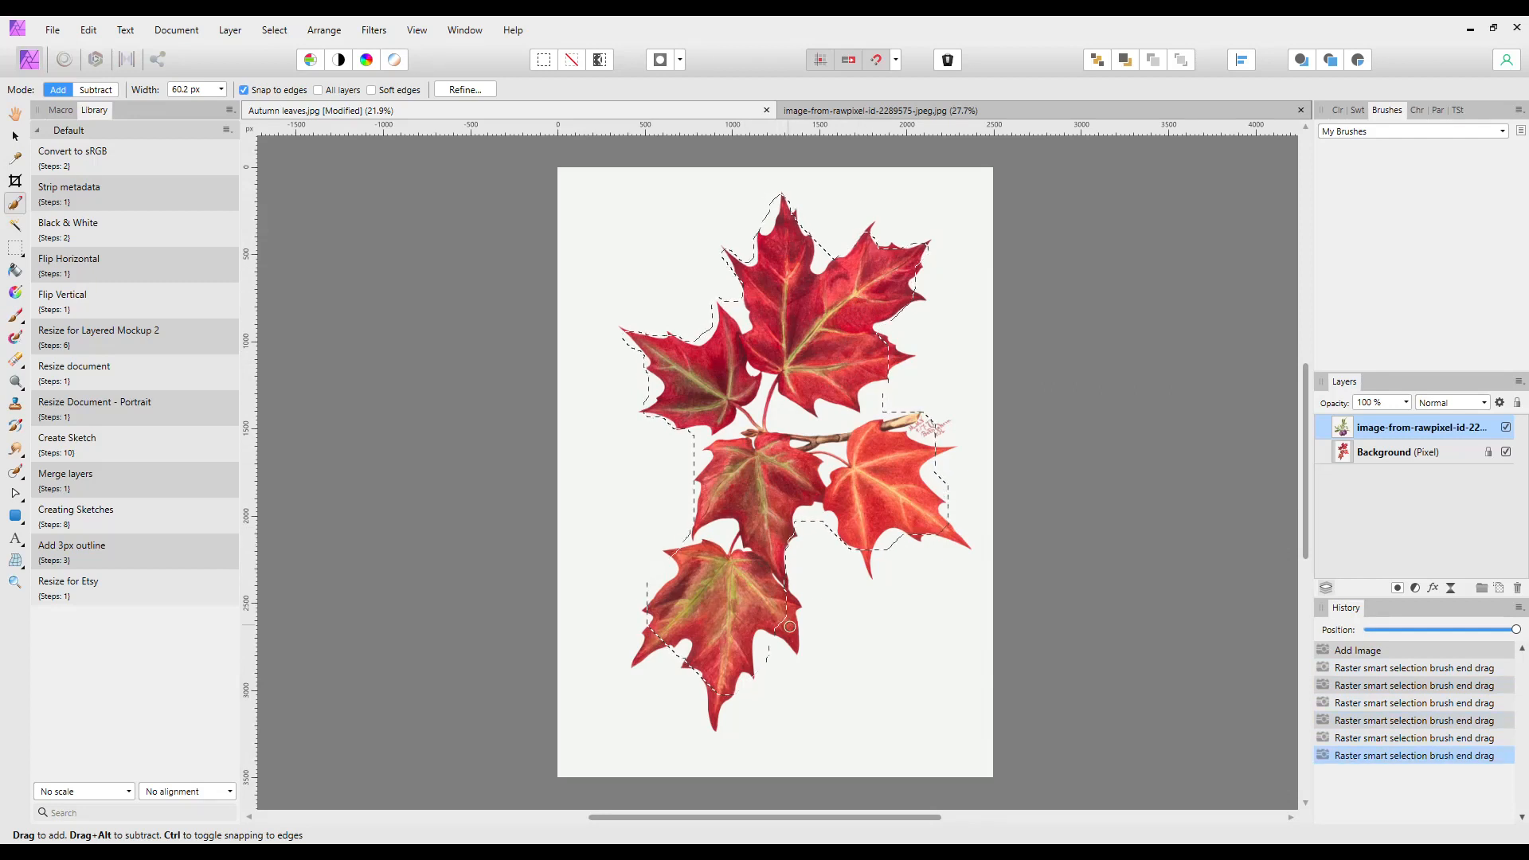
mouse_move(793, 645)
mouse_down()
mouse_move(730, 671)
mouse_move(718, 727)
mouse_move(672, 625)
mouse_move(635, 661)
mouse_move(737, 572)
mouse_up()
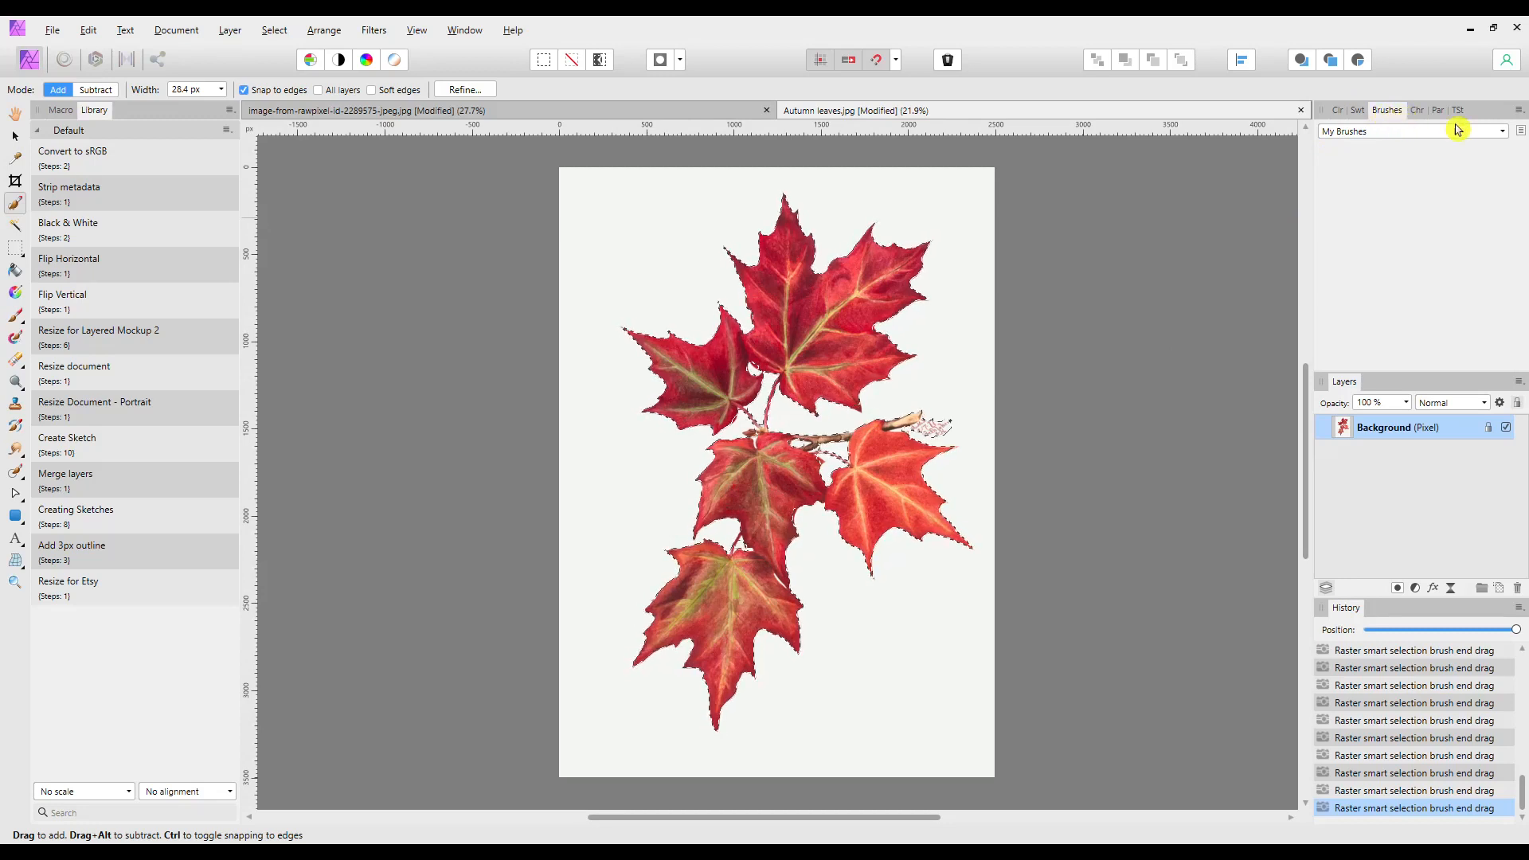
Create a new brush category and add a new brush made from the maple leaf selection.
click(1503, 133)
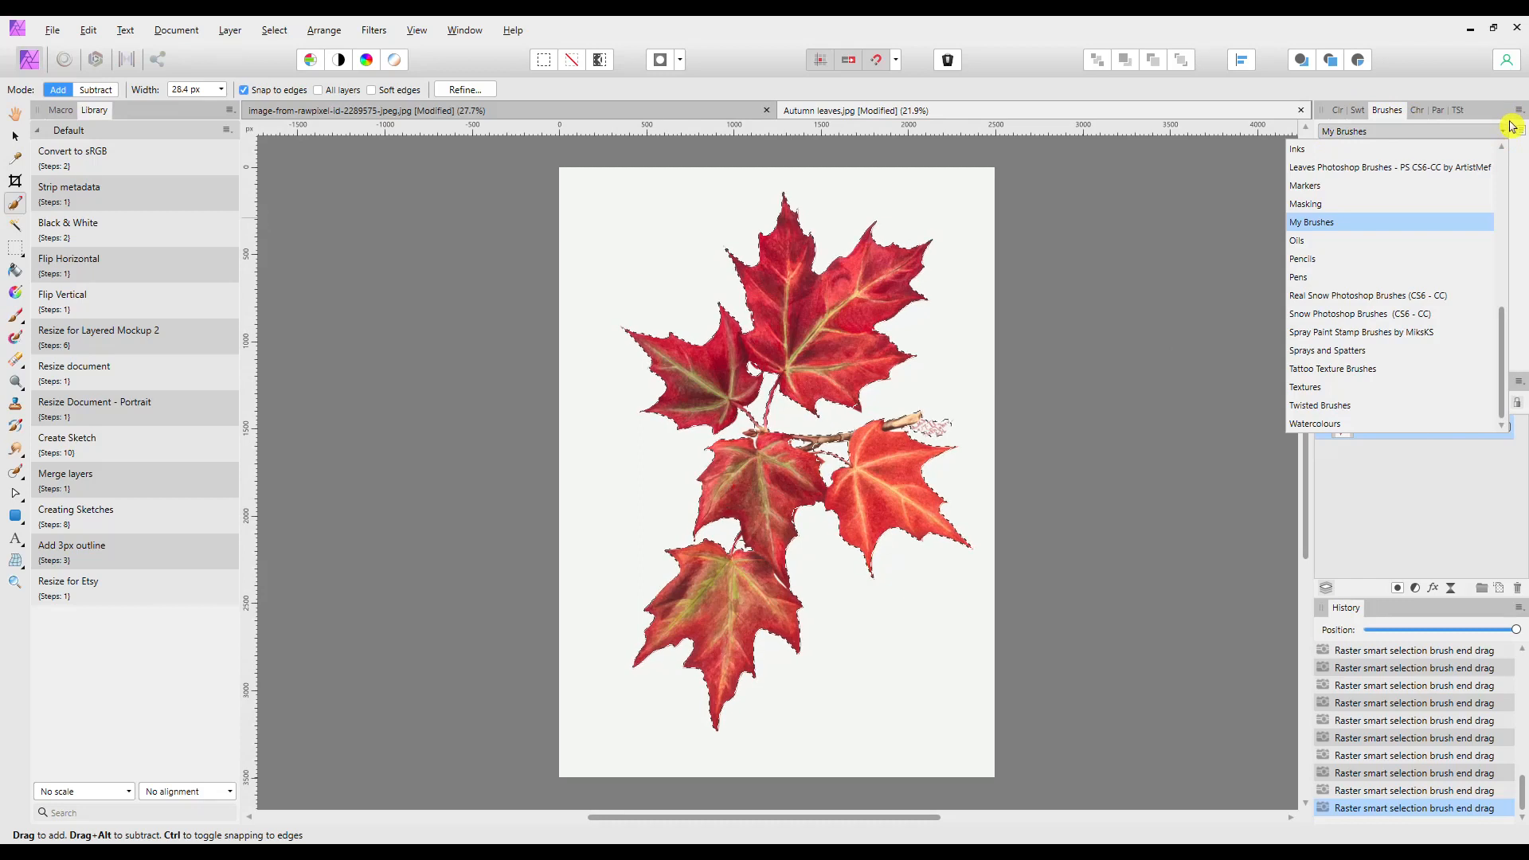
click(1518, 114)
click(1519, 112)
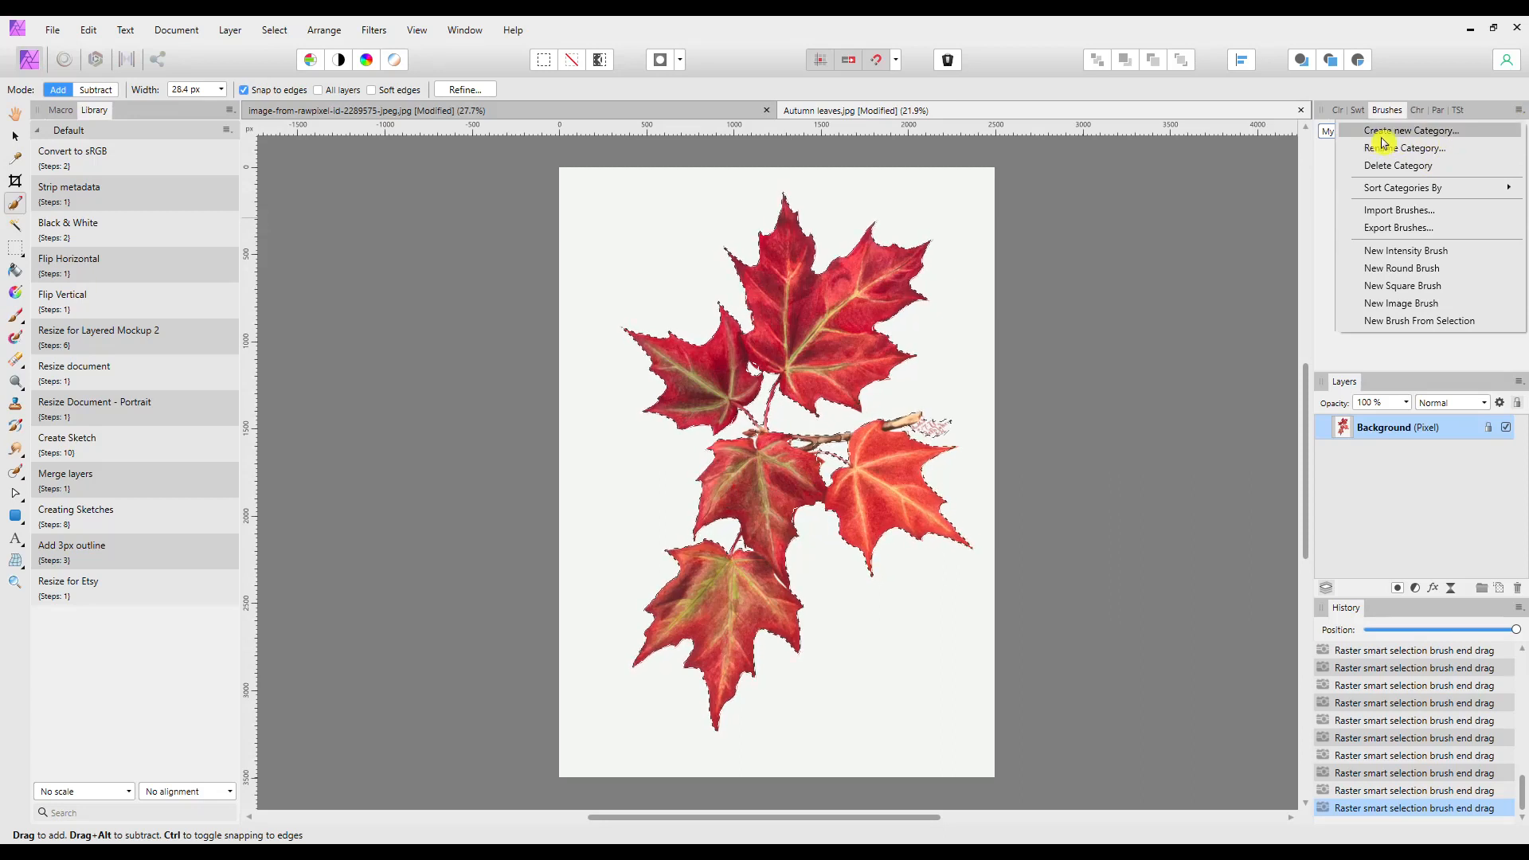
click(1424, 133)
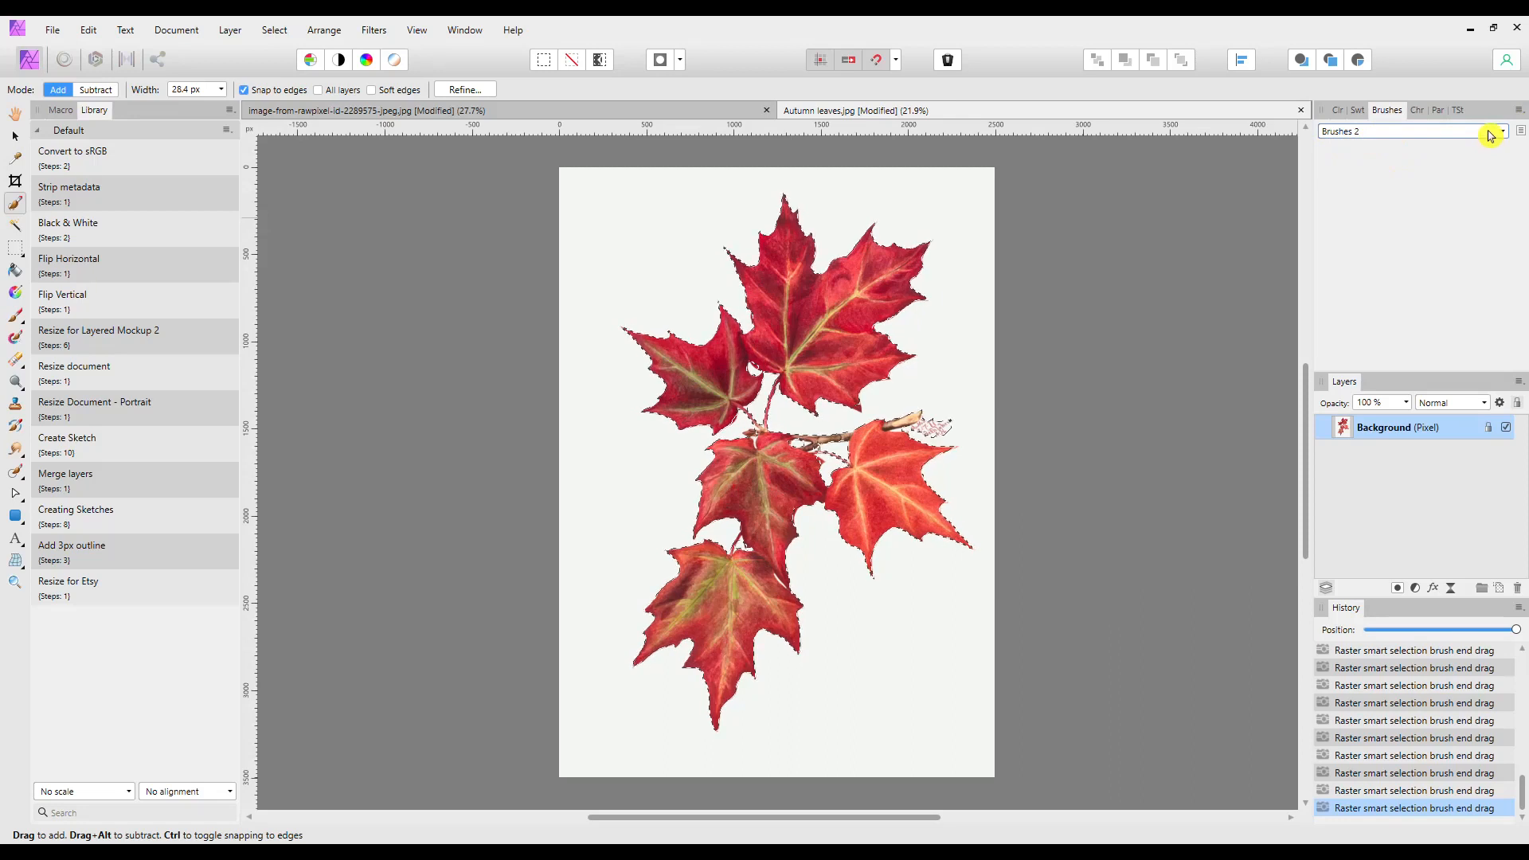
click(1521, 116)
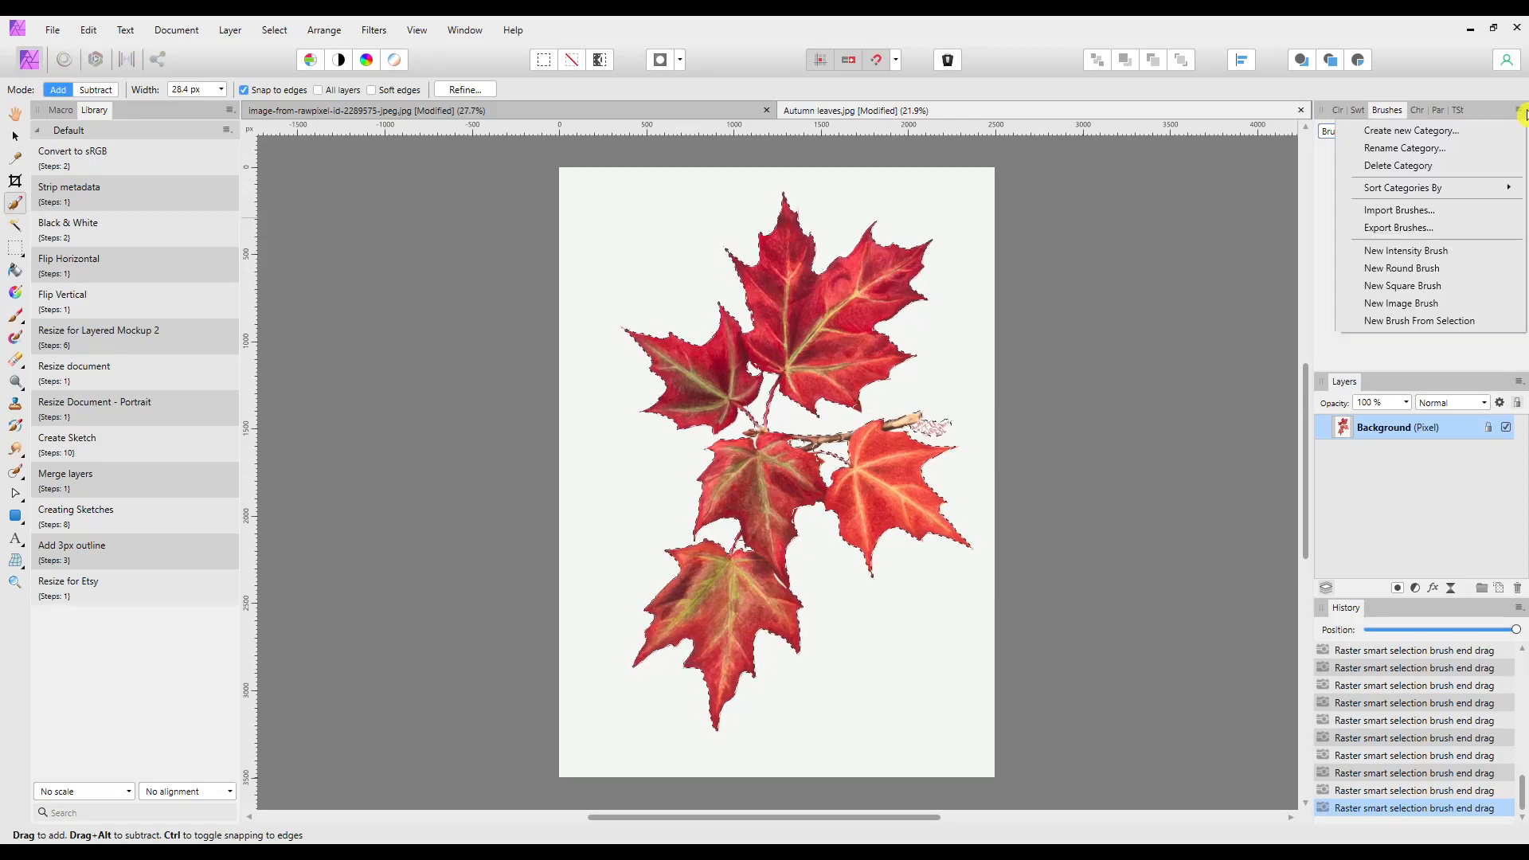
click(1426, 321)
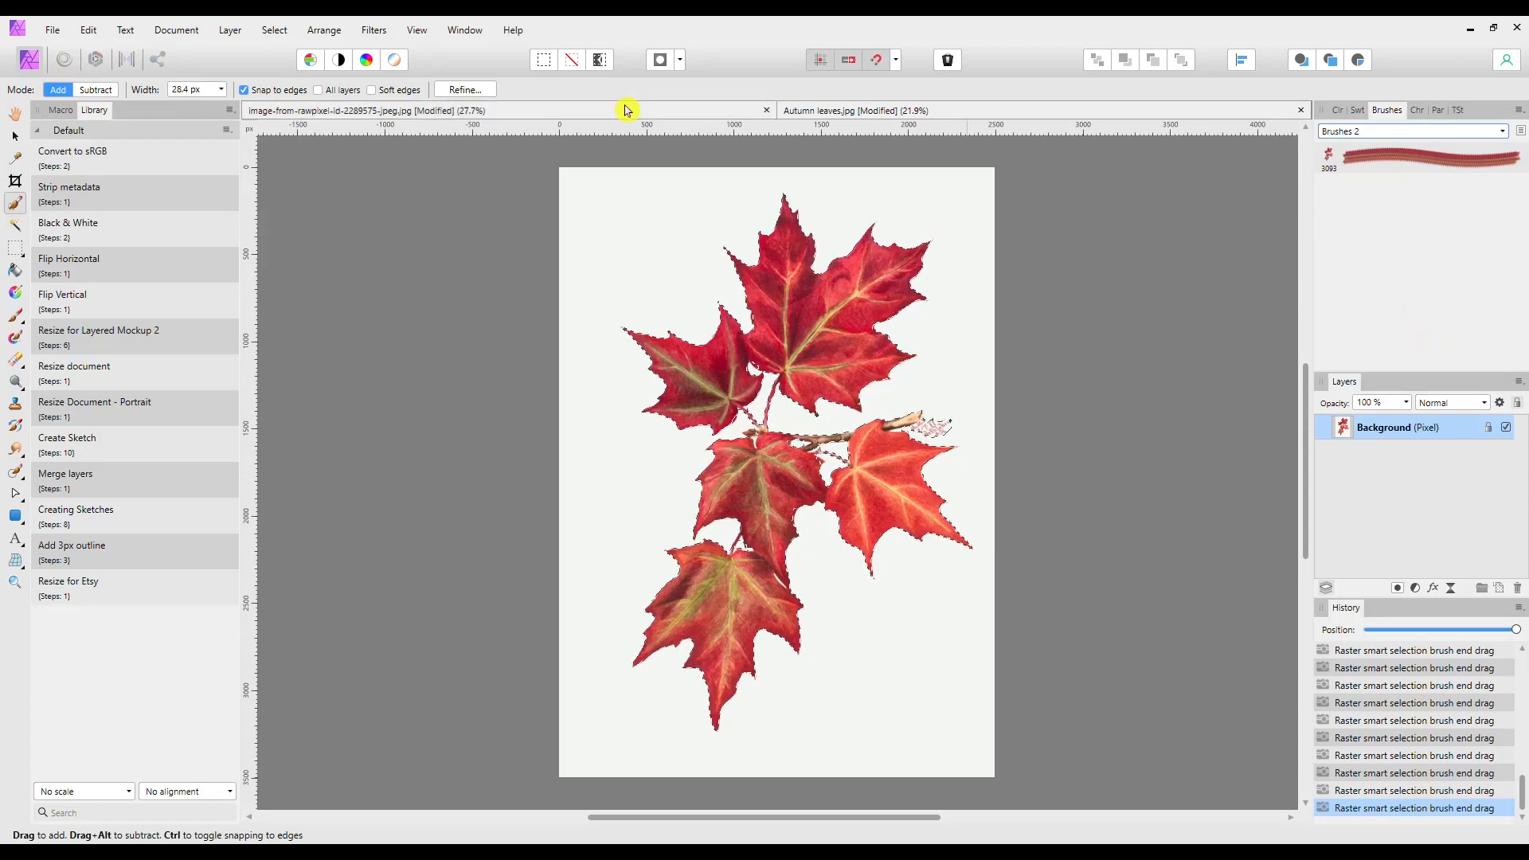
Clear the selection in the plum image and paint small maple-leaf clusters left of the plant with the Paint Brush at 440 px width.
click(589, 110)
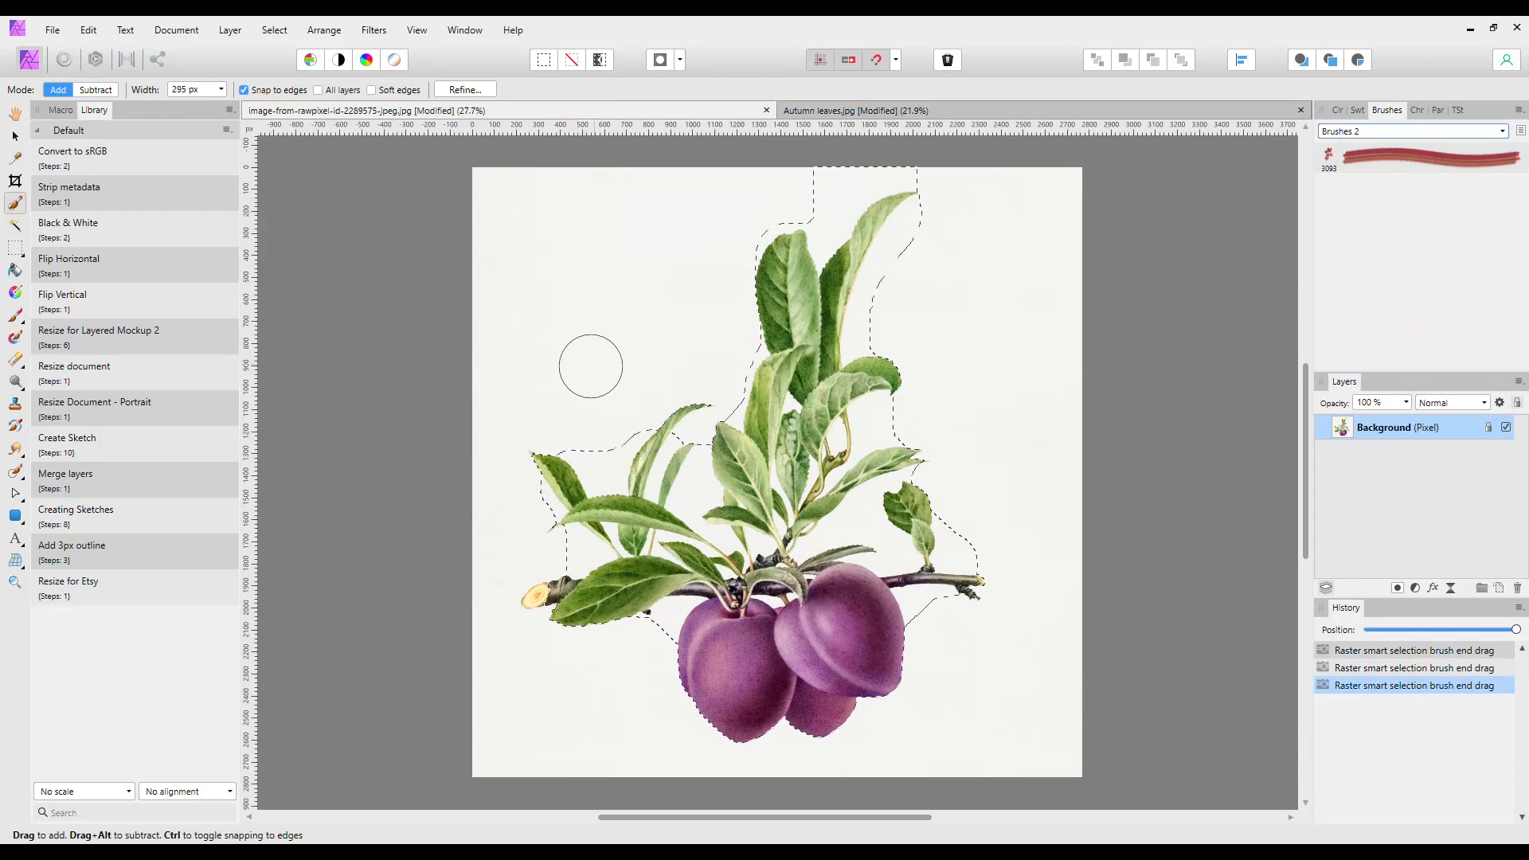
key(ctrl+d)
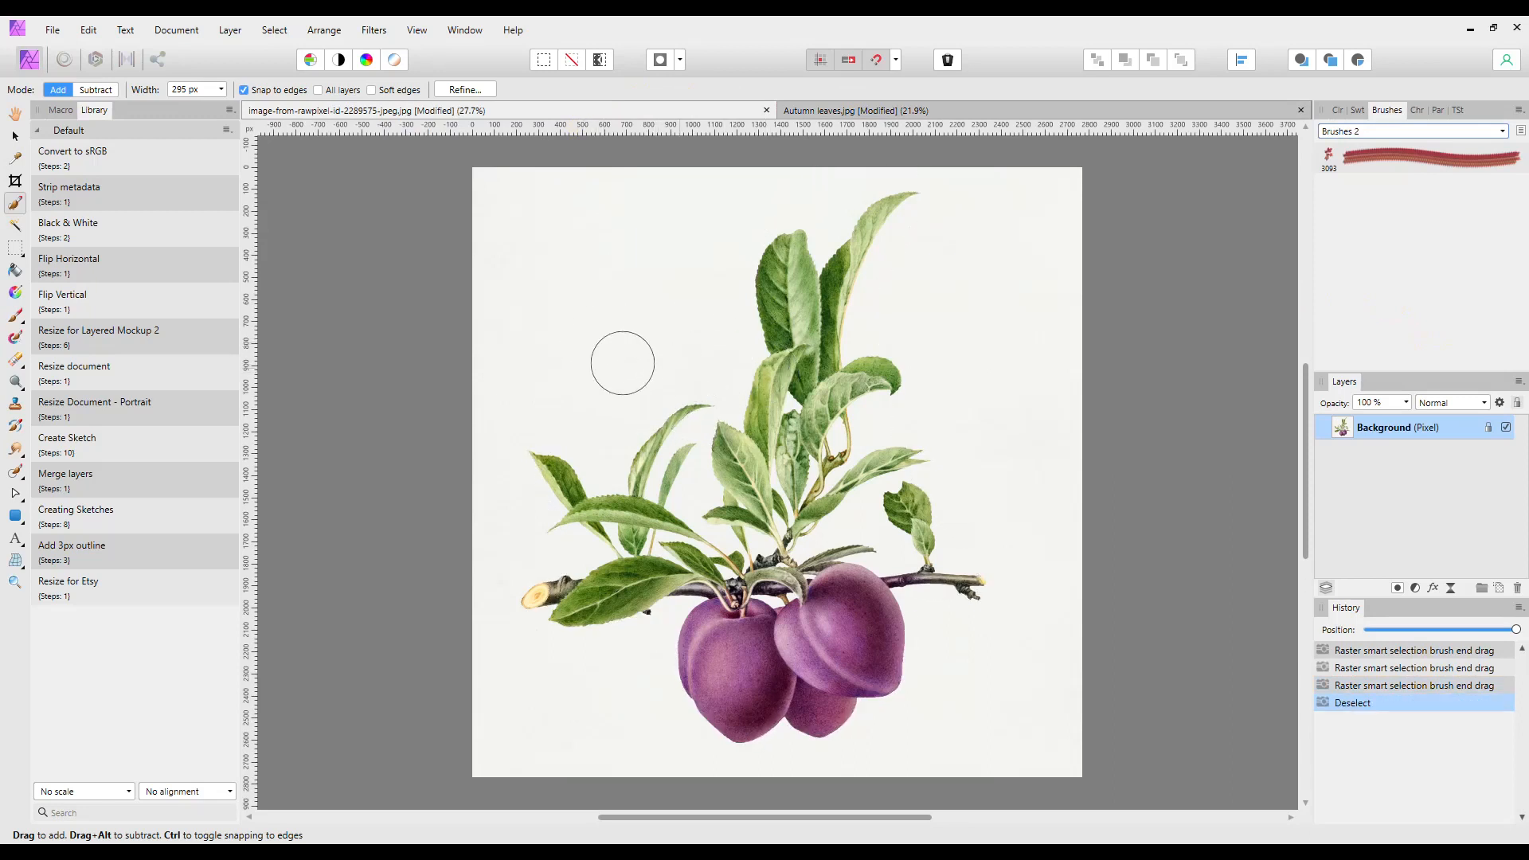
click(21, 320)
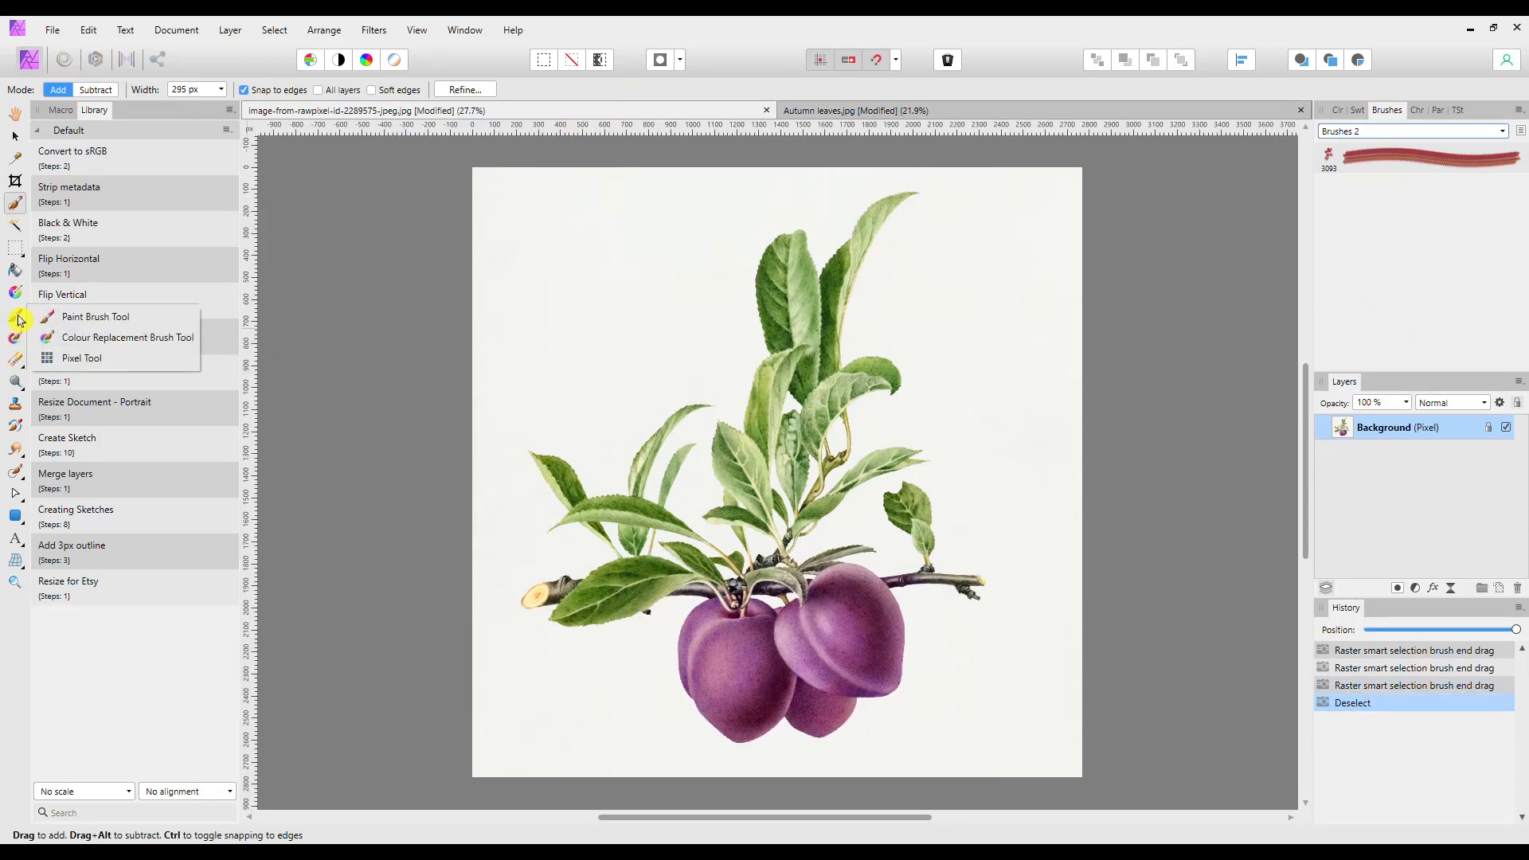
click(88, 323)
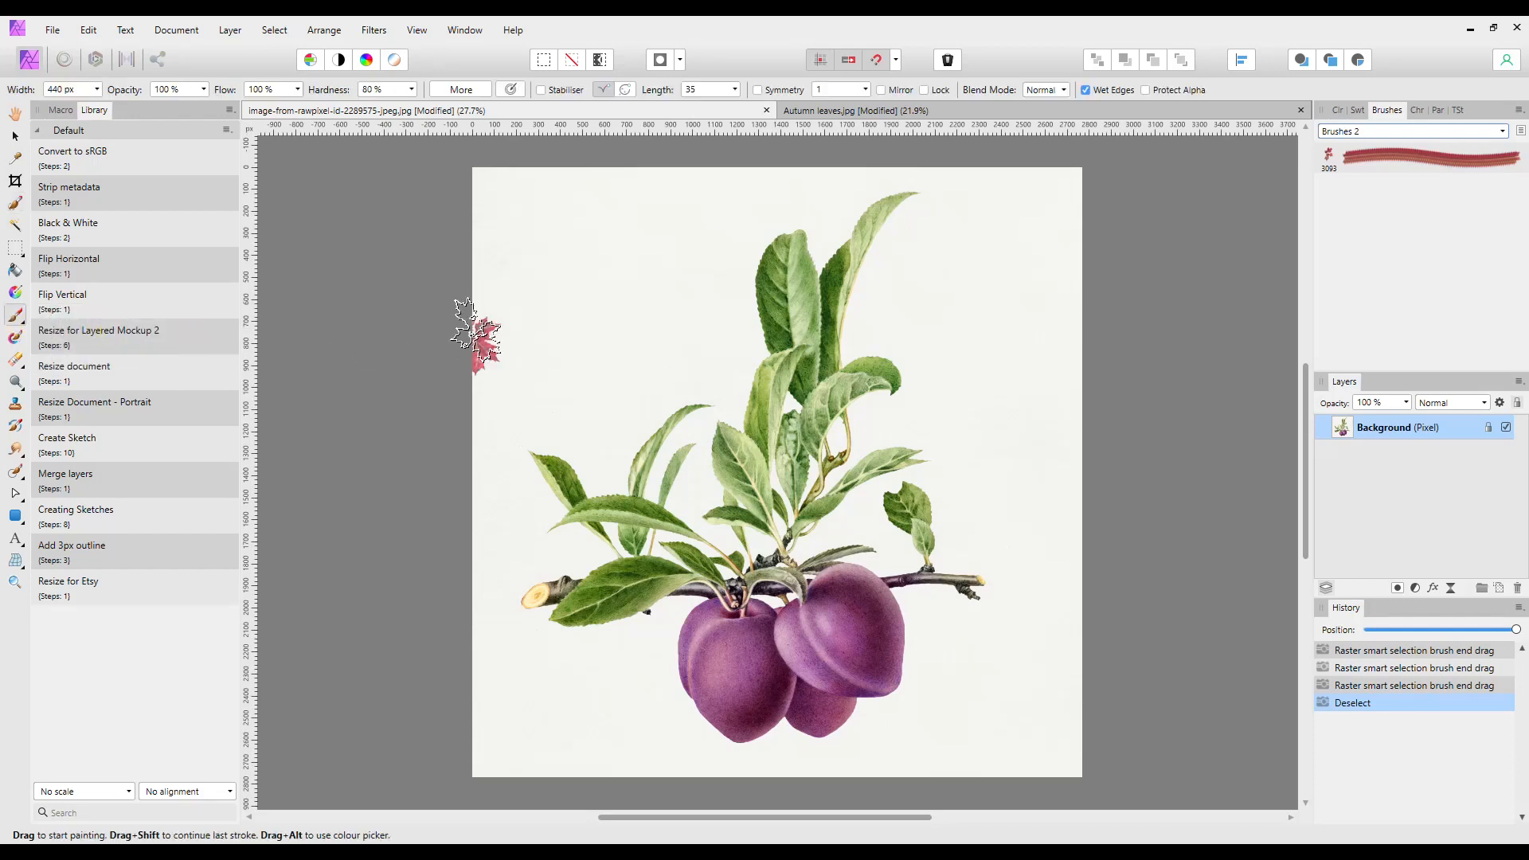
drag(566, 267, 570, 354)
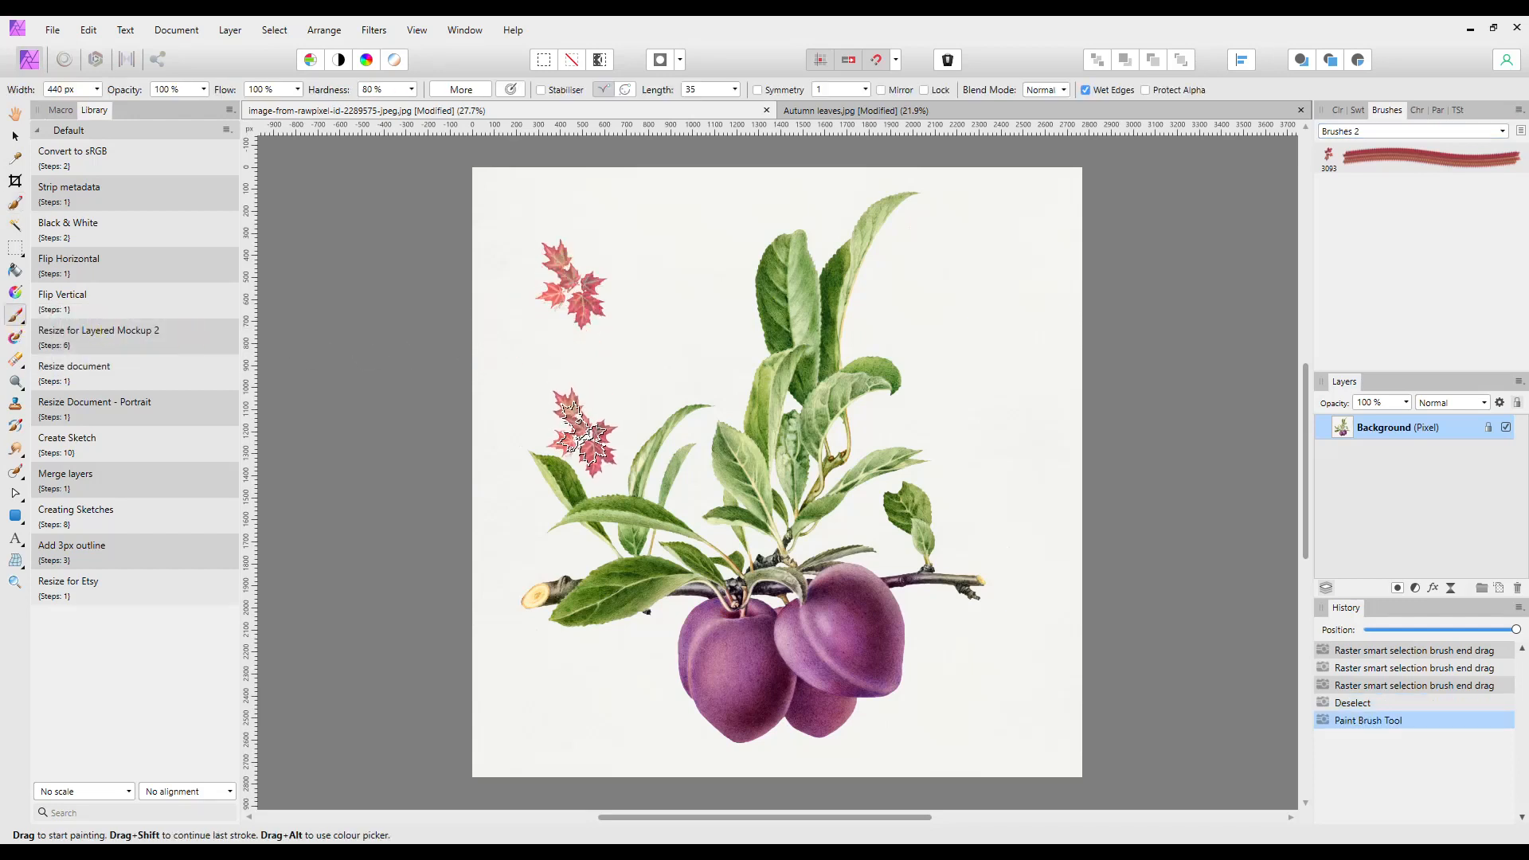
click(633, 255)
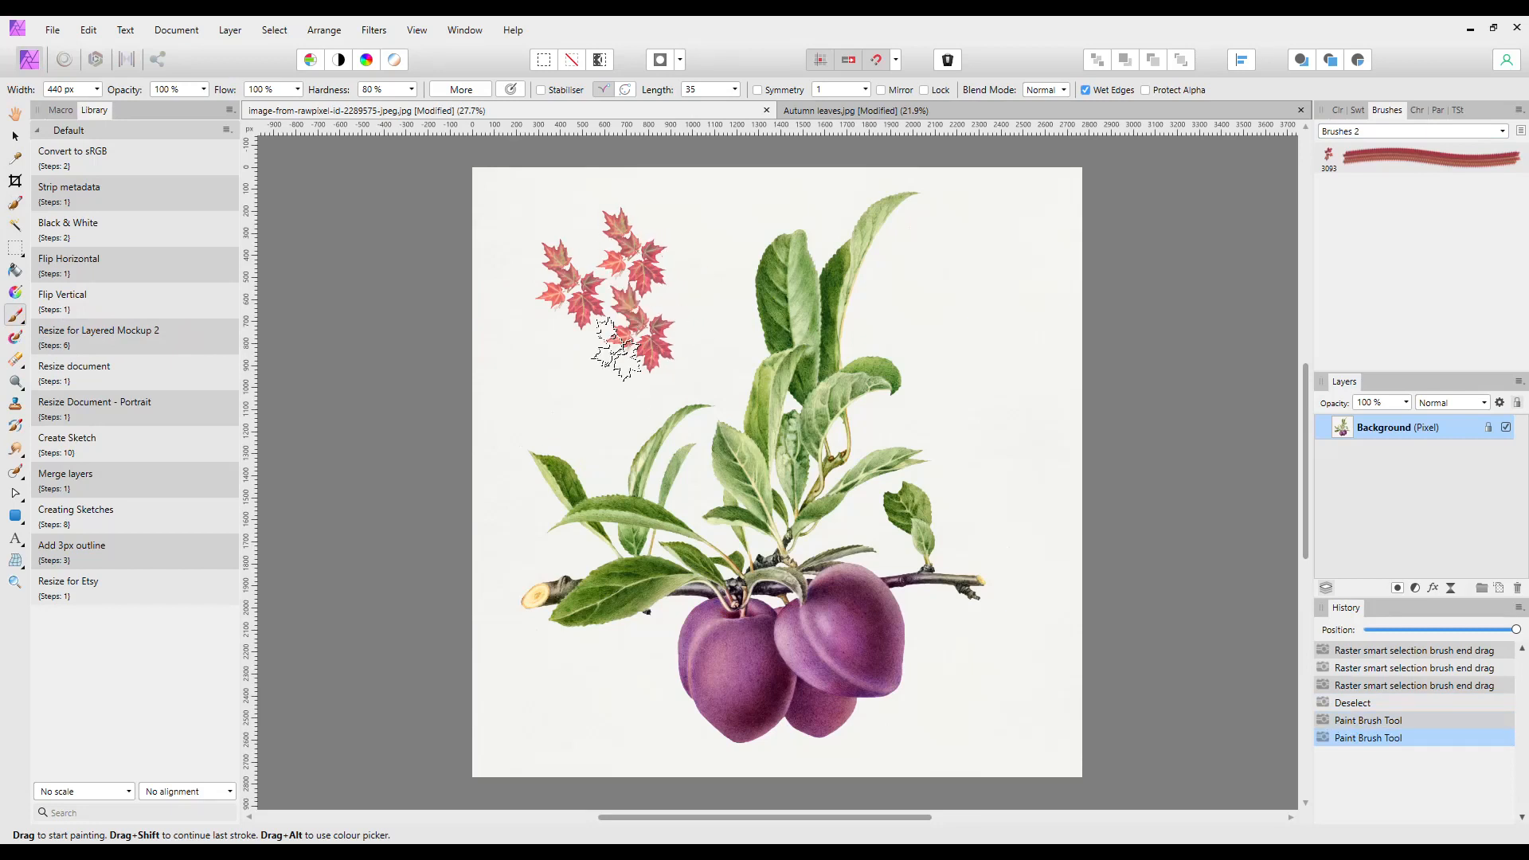
click(550, 360)
click(546, 378)
mouse_move(542, 390)
mouse_down()
mouse_move(550, 368)
mouse_move(646, 354)
mouse_move(597, 434)
mouse_up()
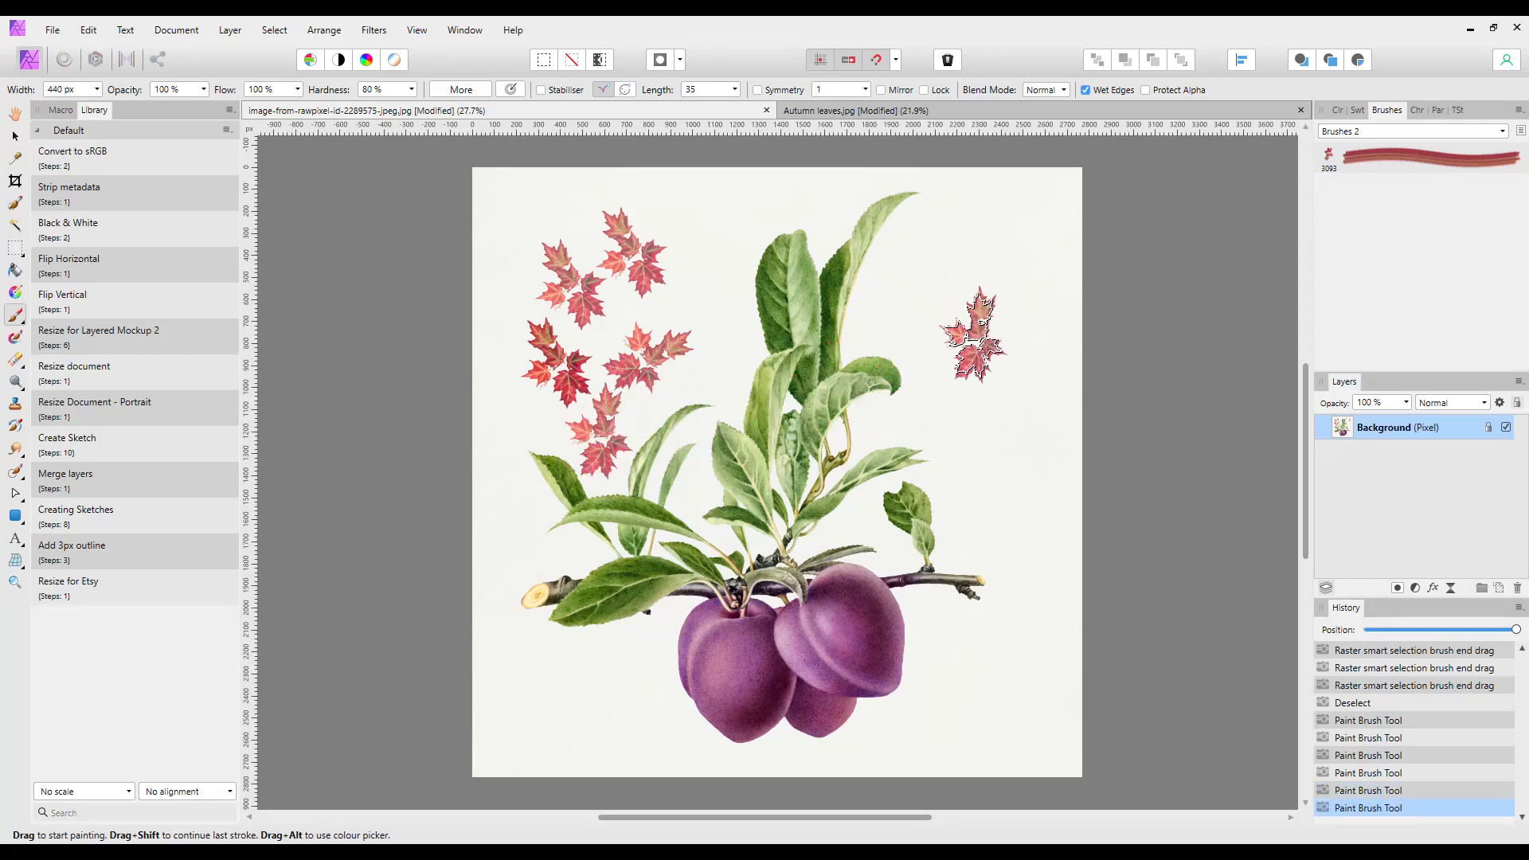
Enlarge the leaf brush to 1017.6 px width and stamp large leaf clusters in the upper-right and lower-right areas of the plum image.
key(bracketright)
key(bracketright)
key(bracketright)
key(bracketright)
key(bracketright)
key(bracketright)
click(978, 297)
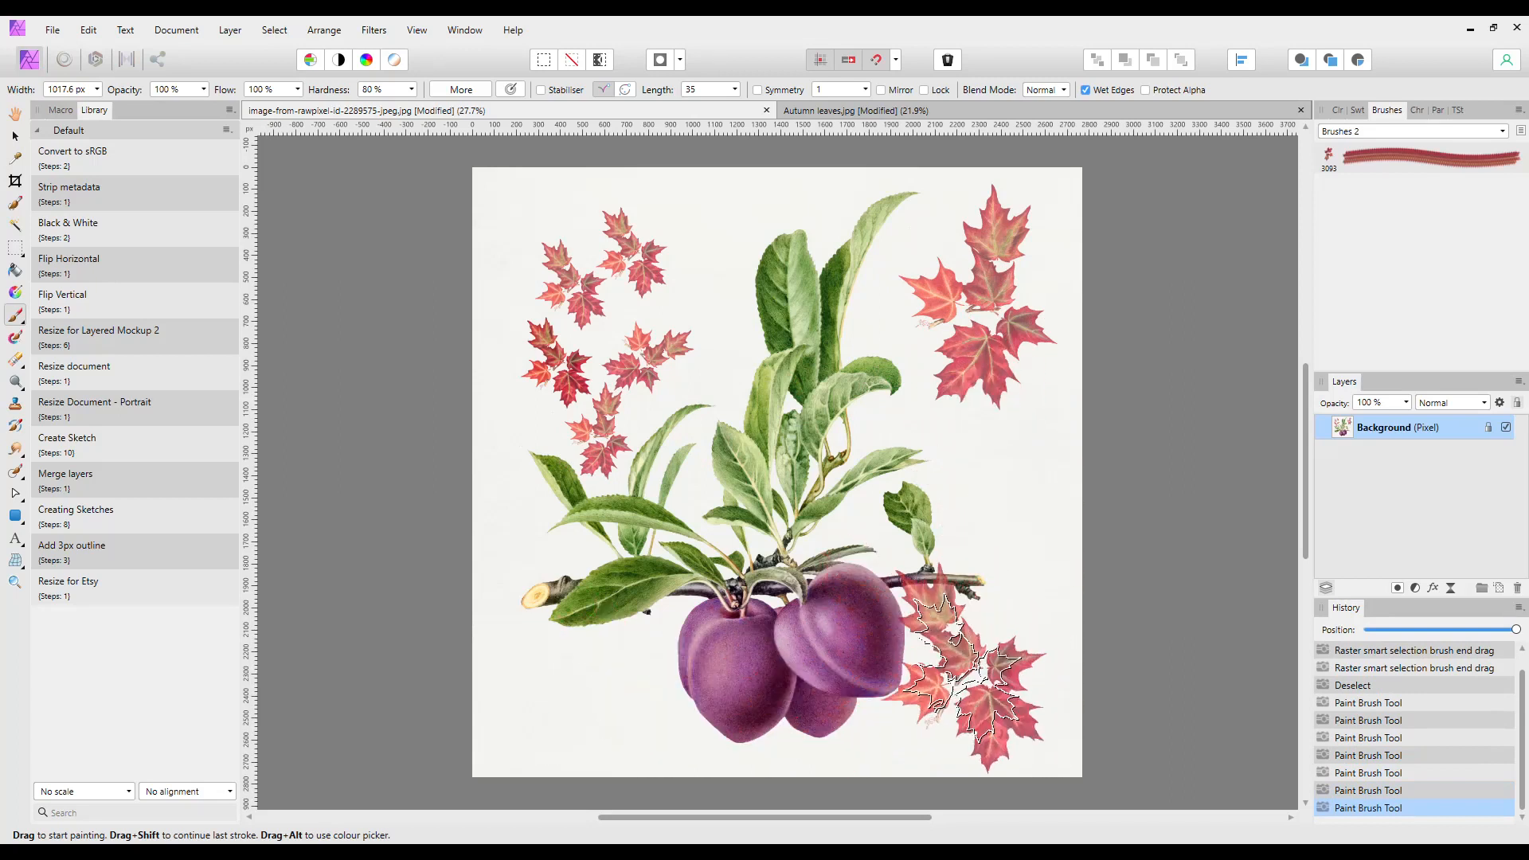
click(980, 681)
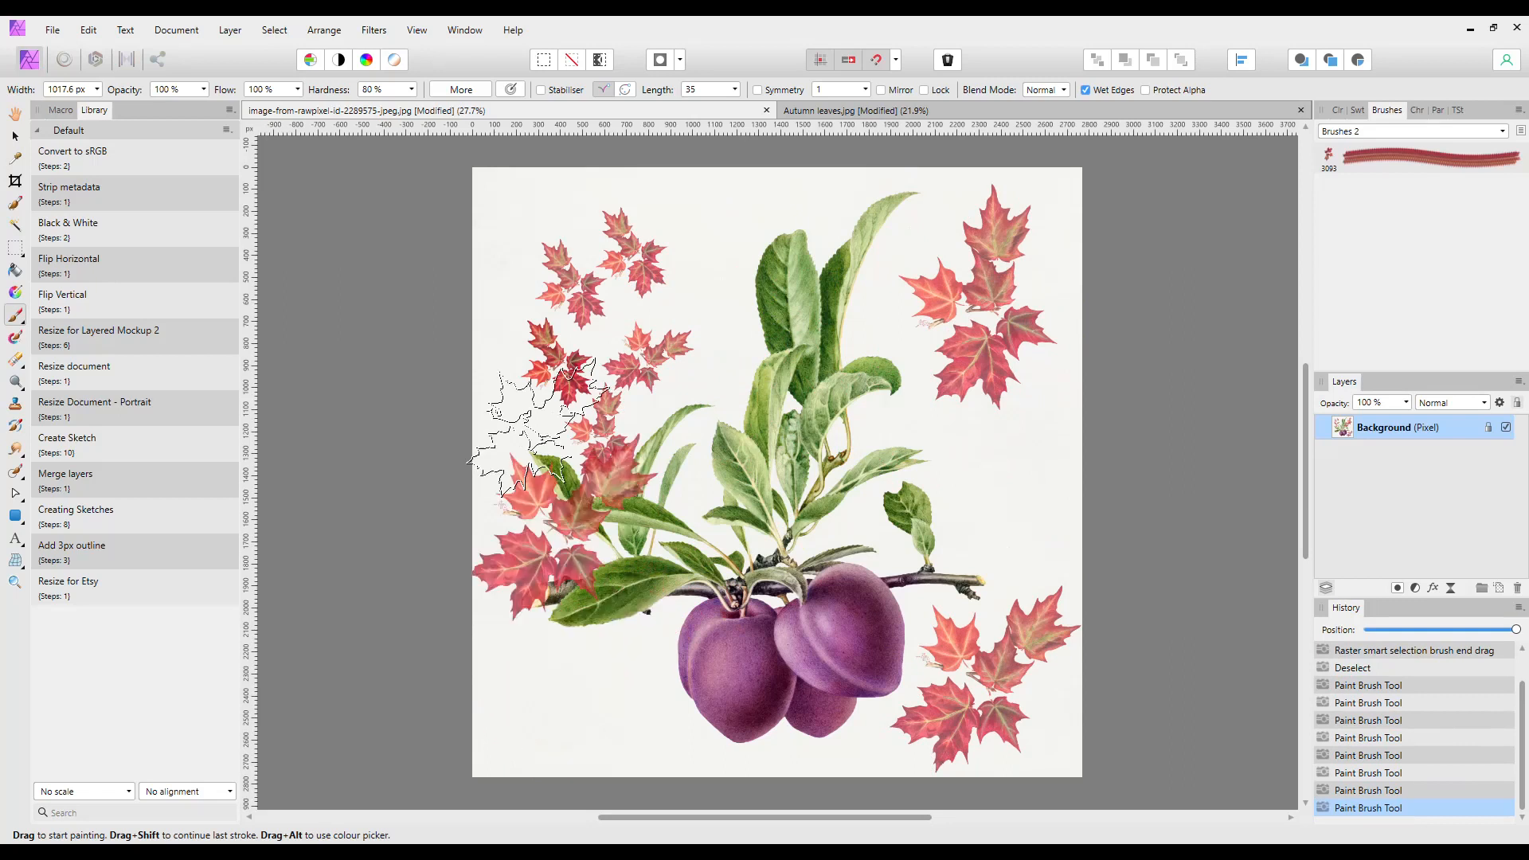
Roughly select the plums, branch and green leaves with an enlarged Selection Brush.
click(15, 136)
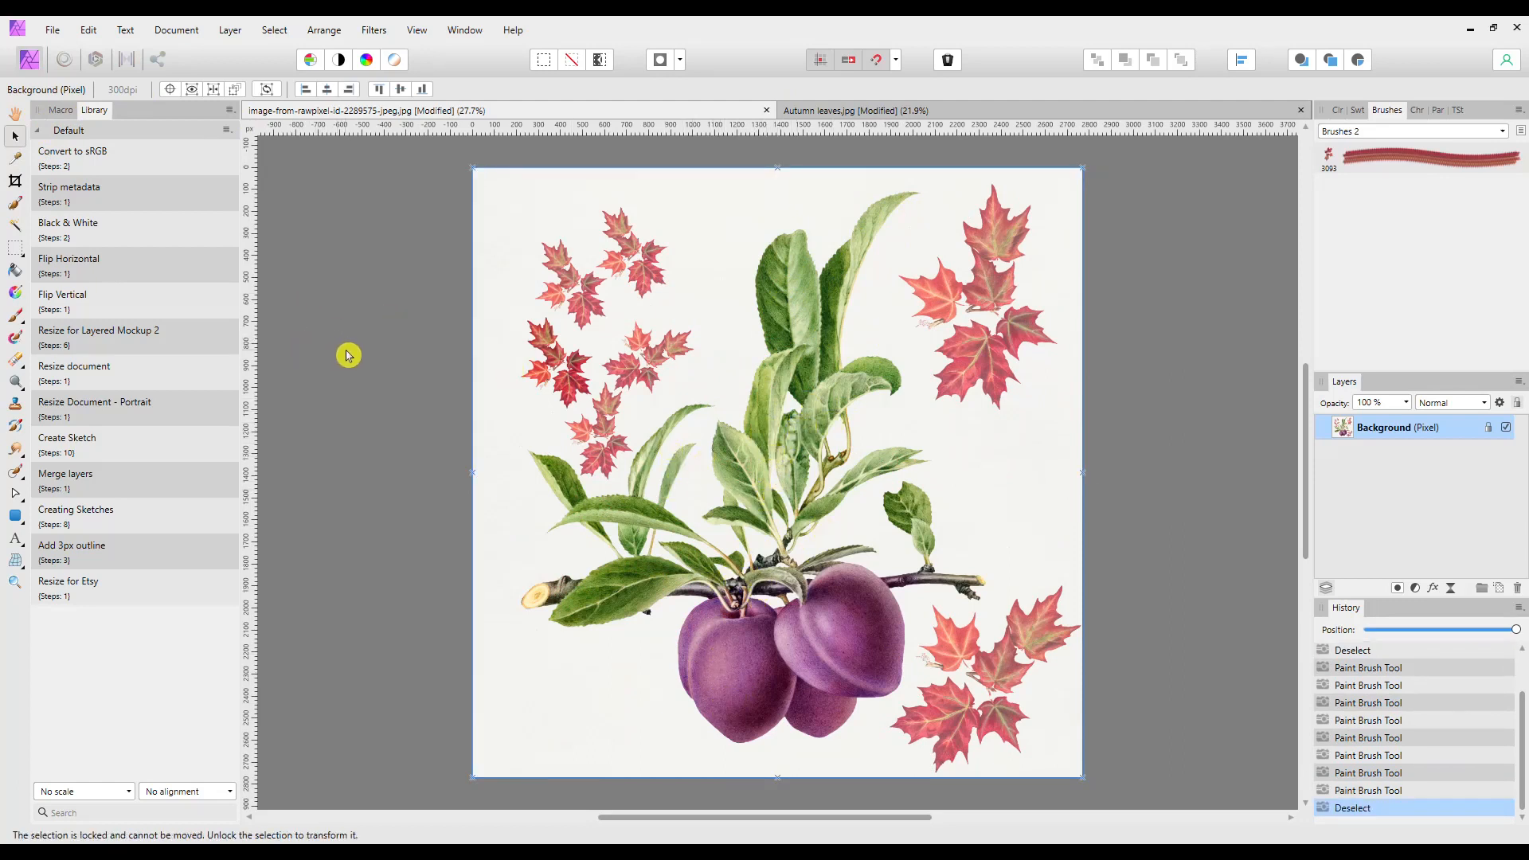
key(w)
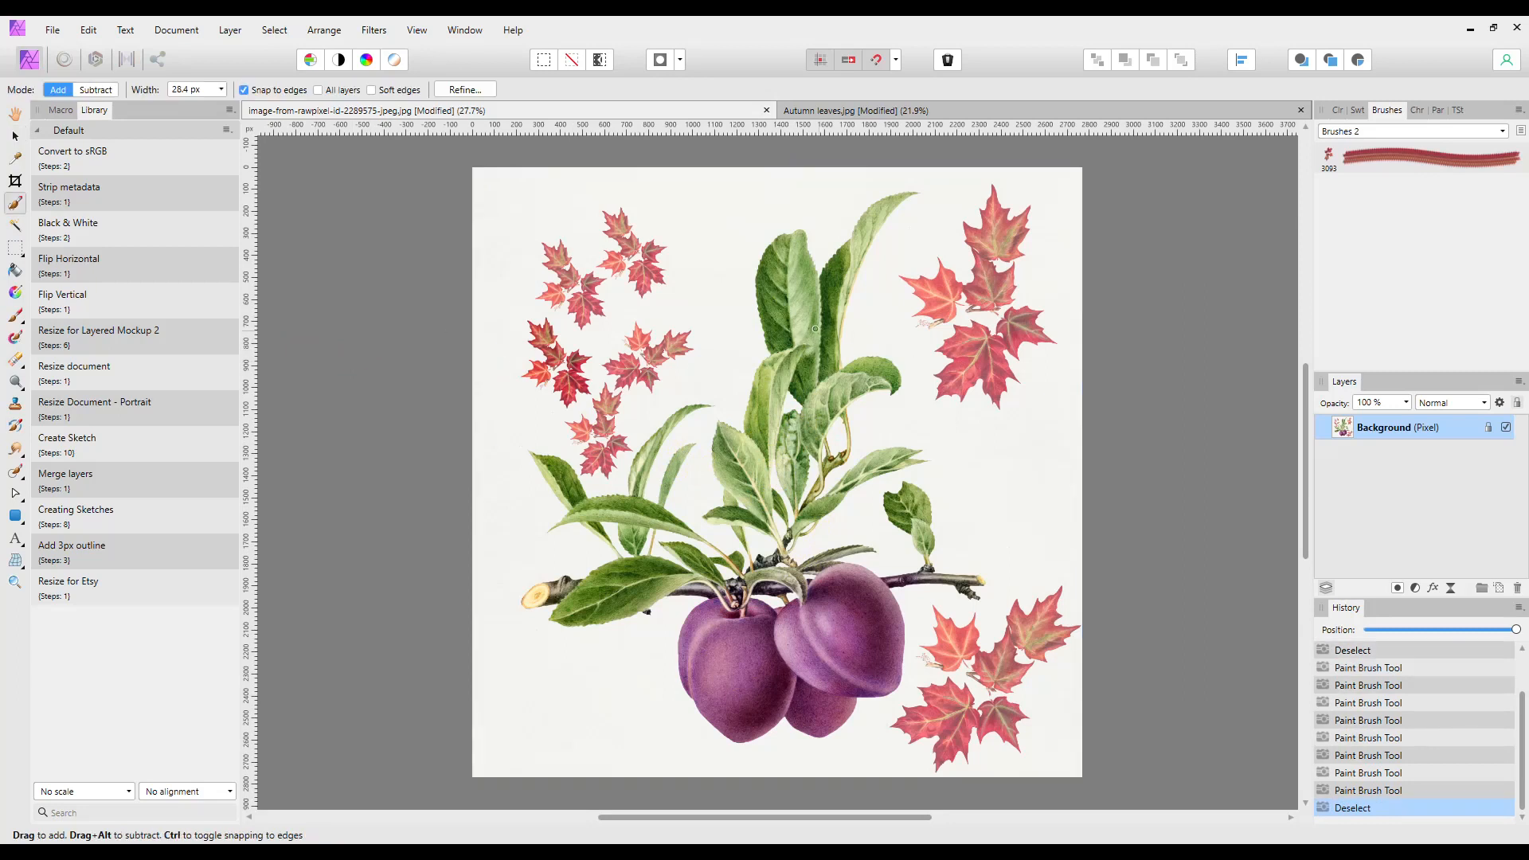
key(bracketright)
key(bracketright)
key(bracketright)
key(bracketright)
key(bracketright)
key(bracketright)
key(bracketright)
key(bracketright)
key(bracketright)
mouse_move(816, 366)
mouse_down()
mouse_move(796, 446)
mouse_move(767, 411)
mouse_move(754, 489)
mouse_move(769, 524)
mouse_move(859, 462)
mouse_move(823, 428)
mouse_move(854, 394)
mouse_move(833, 407)
mouse_move(729, 682)
mouse_move(849, 629)
mouse_move(824, 690)
mouse_move(699, 573)
mouse_move(598, 594)
mouse_move(629, 476)
mouse_move(575, 492)
mouse_up()
drag(686, 605, 686, 594)
Add the plant's left leaves and the left part of the branch to the selection with the Selection Brush reduced to 201 px width.
key(bracketleft)
key(bracketleft)
key(bracketleft)
key(bracketleft)
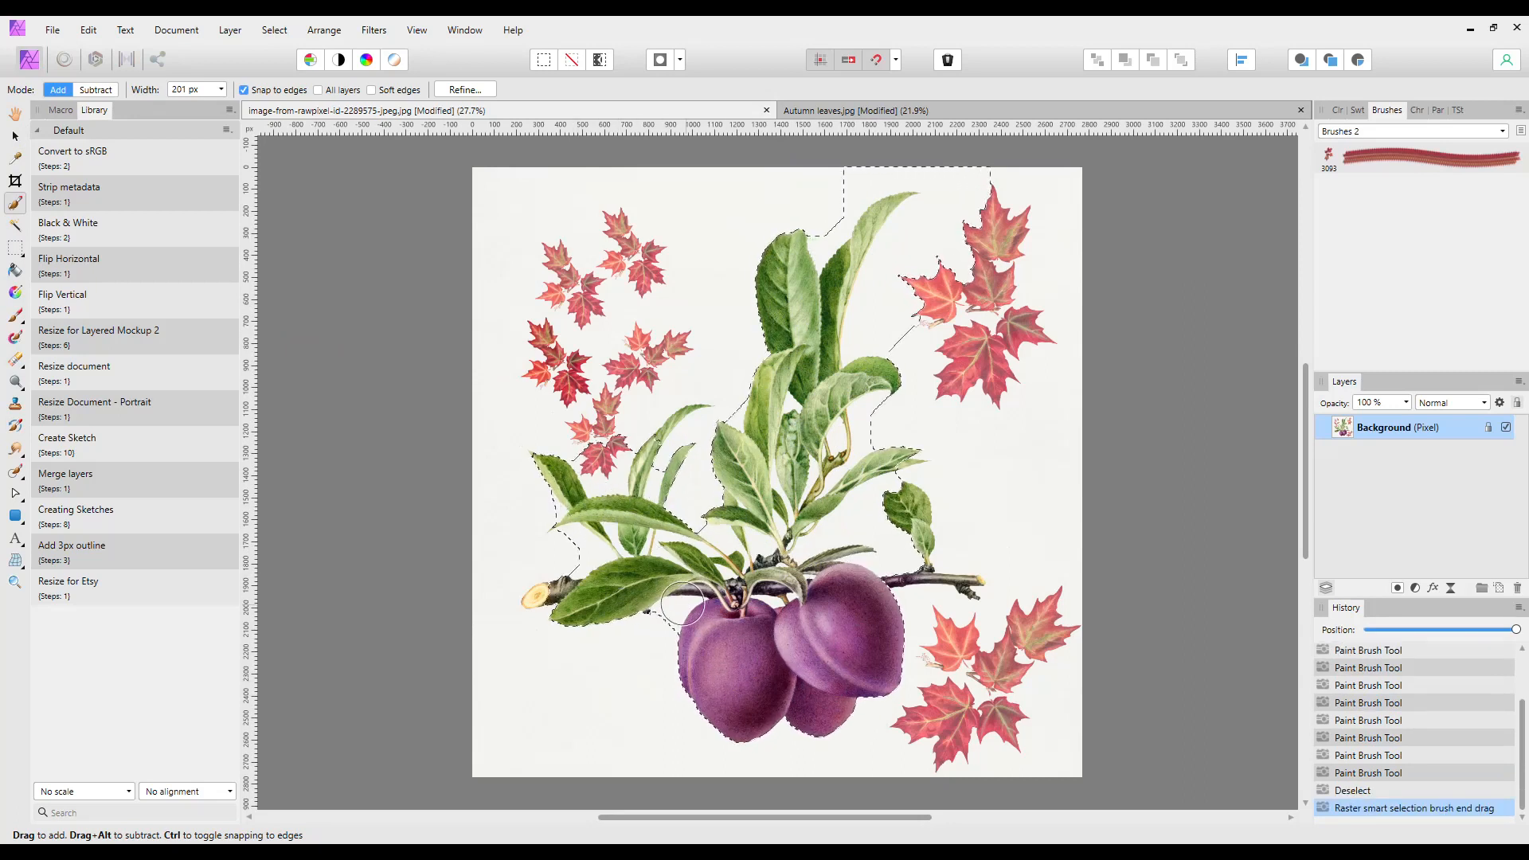
mouse_move(661, 489)
mouse_down()
mouse_move(682, 452)
mouse_move(653, 464)
mouse_up()
drag(579, 512, 576, 513)
mouse_move(566, 589)
mouse_down()
mouse_move(658, 591)
mouse_move(638, 593)
mouse_move(684, 611)
mouse_up()
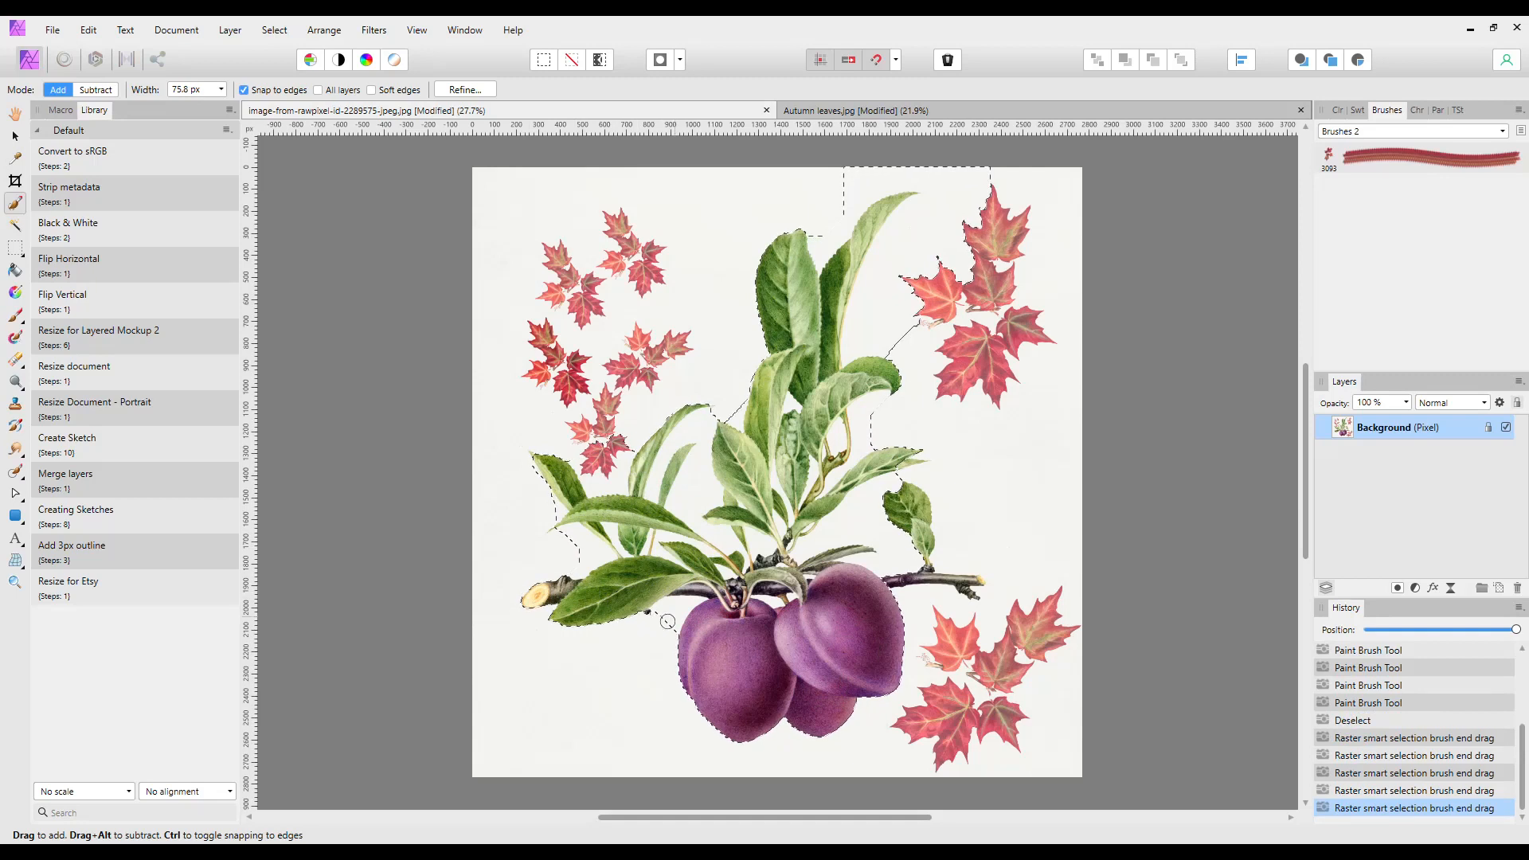
Add the branch's right end and trim the maple leaves and background beside the tall leaf from the selection with a 75.8 px Selection Brush.
mouse_move(966, 586)
mouse_down()
mouse_move(890, 476)
mouse_move(822, 482)
mouse_up()
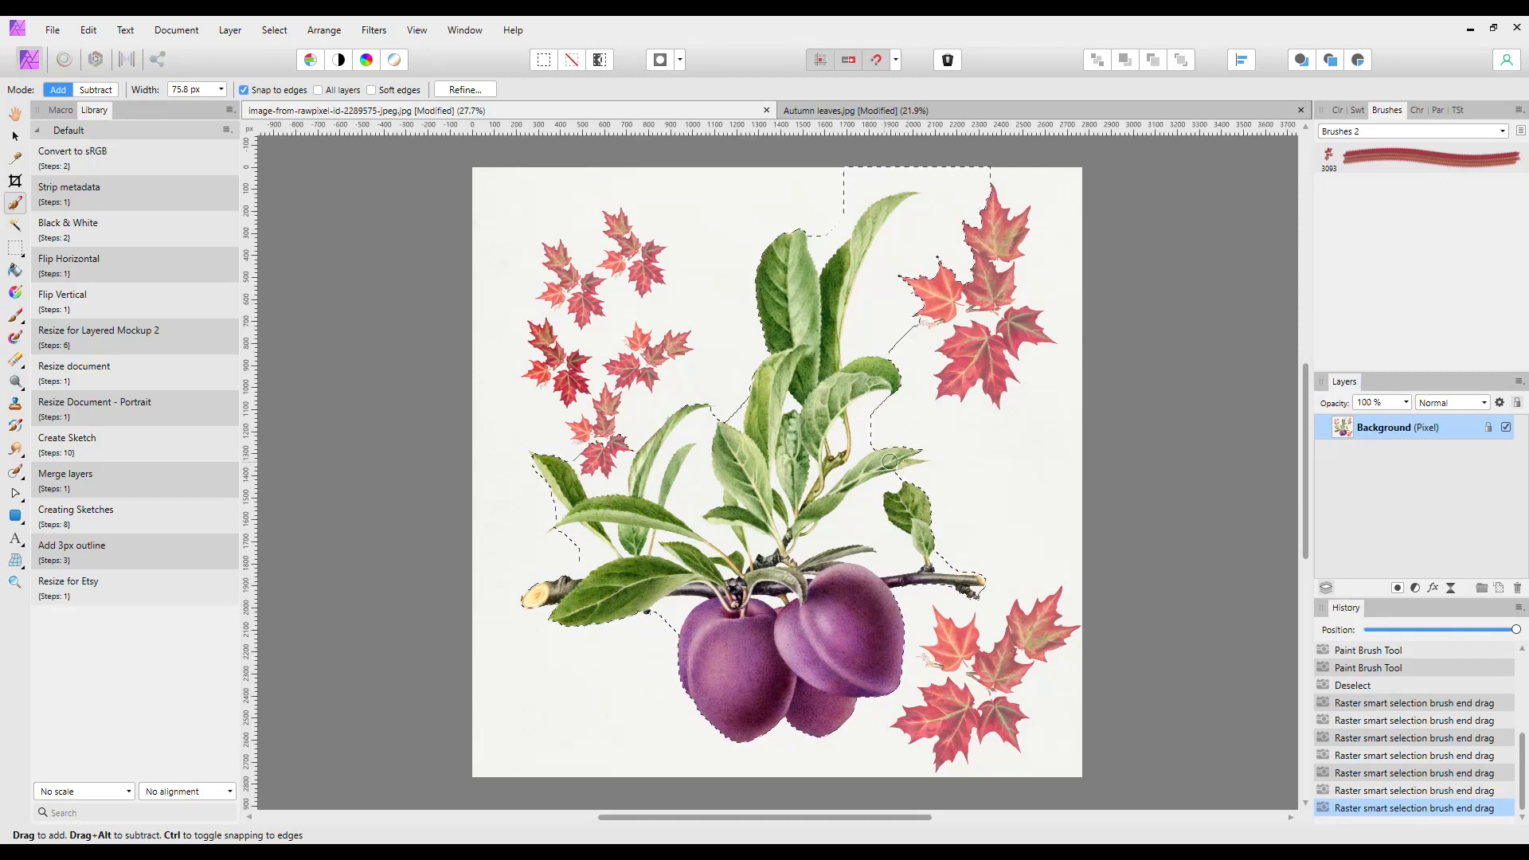
mouse_move(875, 374)
mouse_down()
mouse_move(880, 480)
mouse_move(839, 351)
mouse_up()
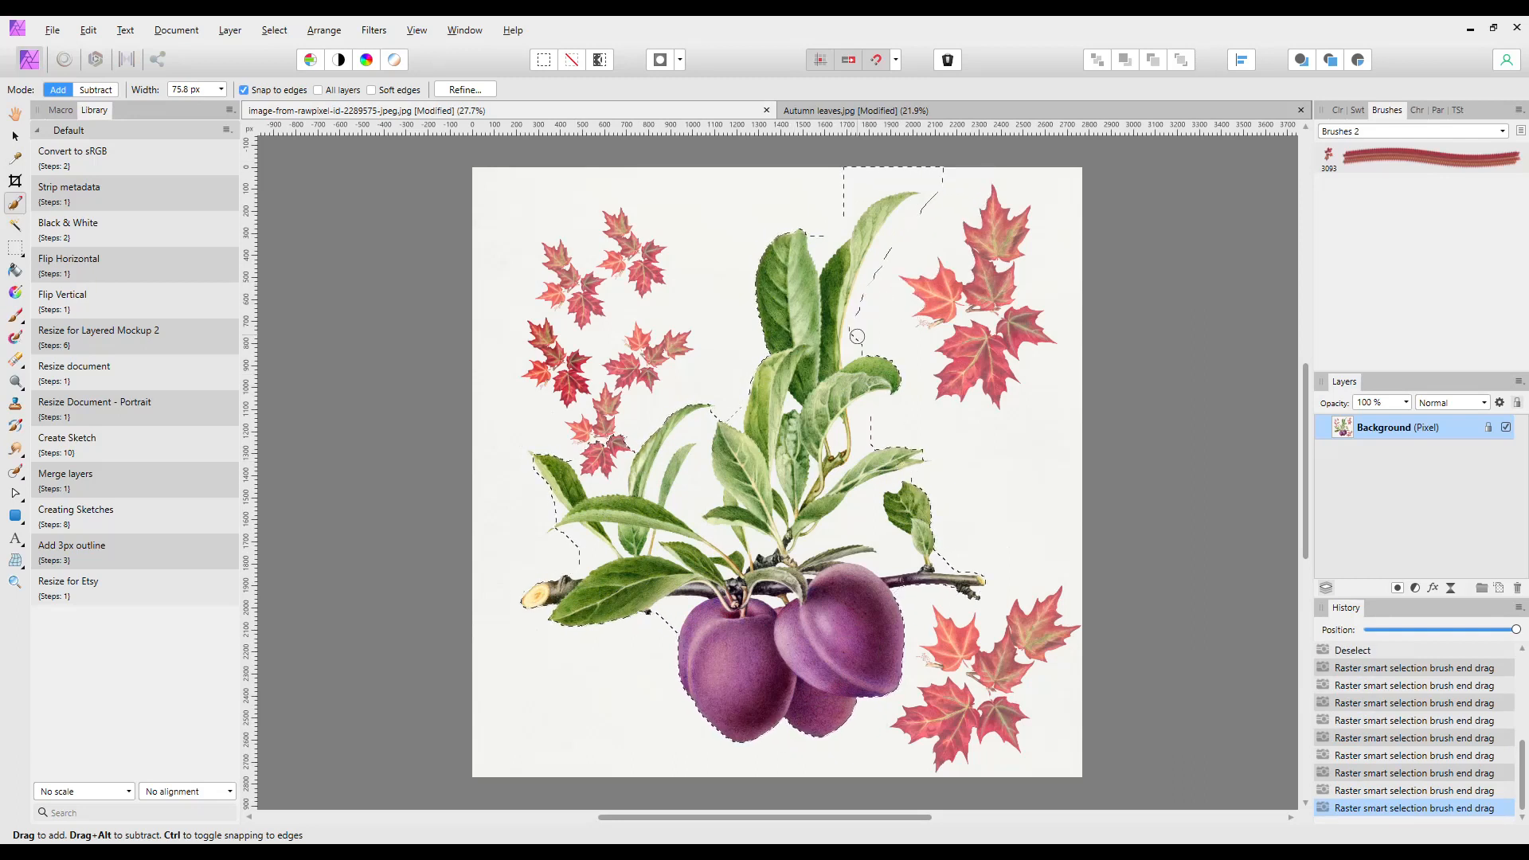
drag(853, 345, 876, 276)
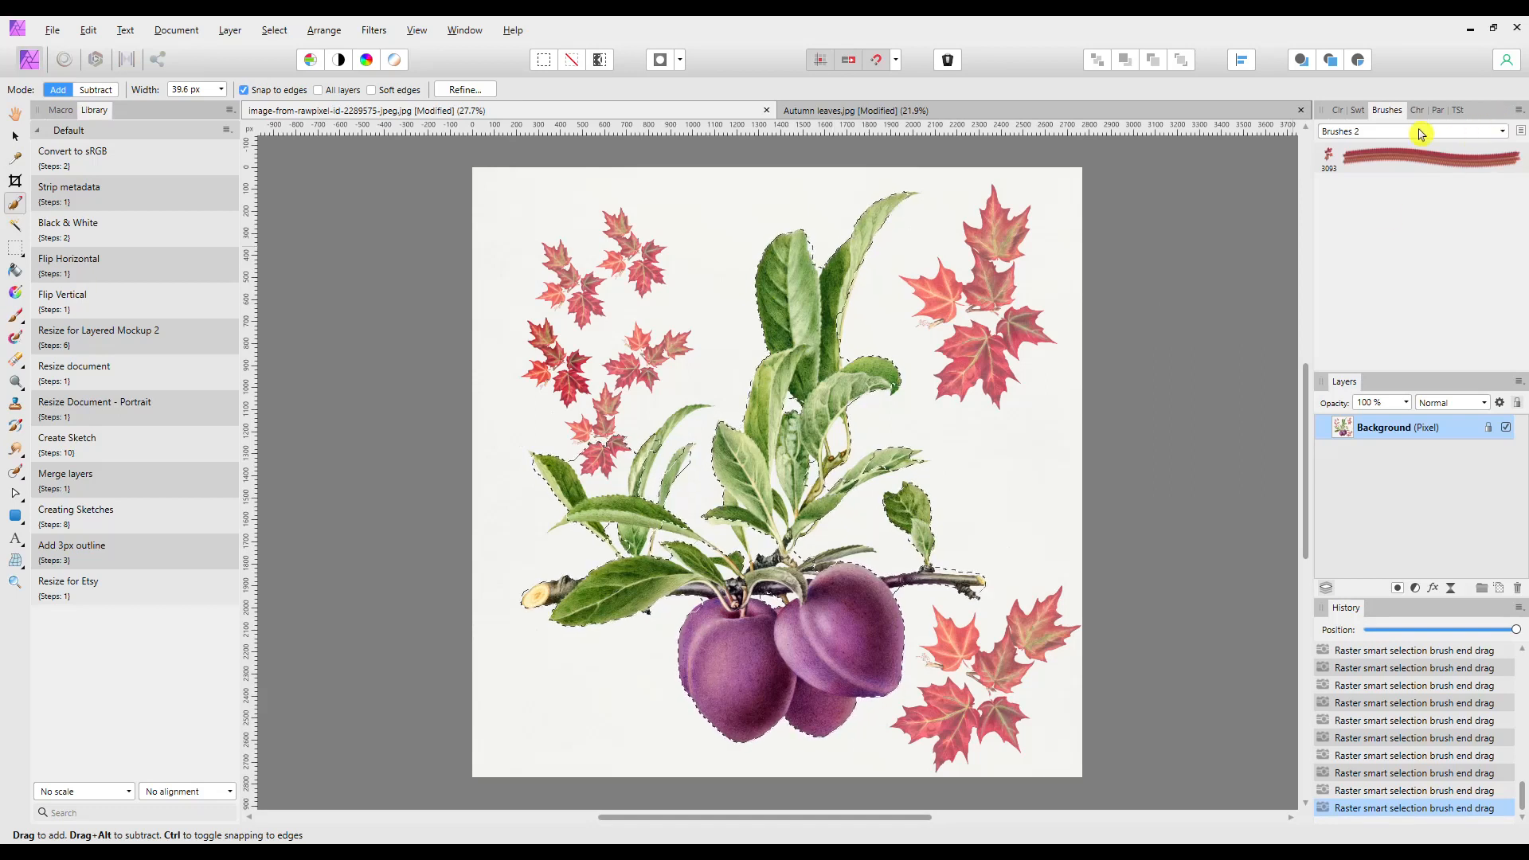
Create a new brush from the plum branch selection in the same category and clear the selection.
click(1520, 111)
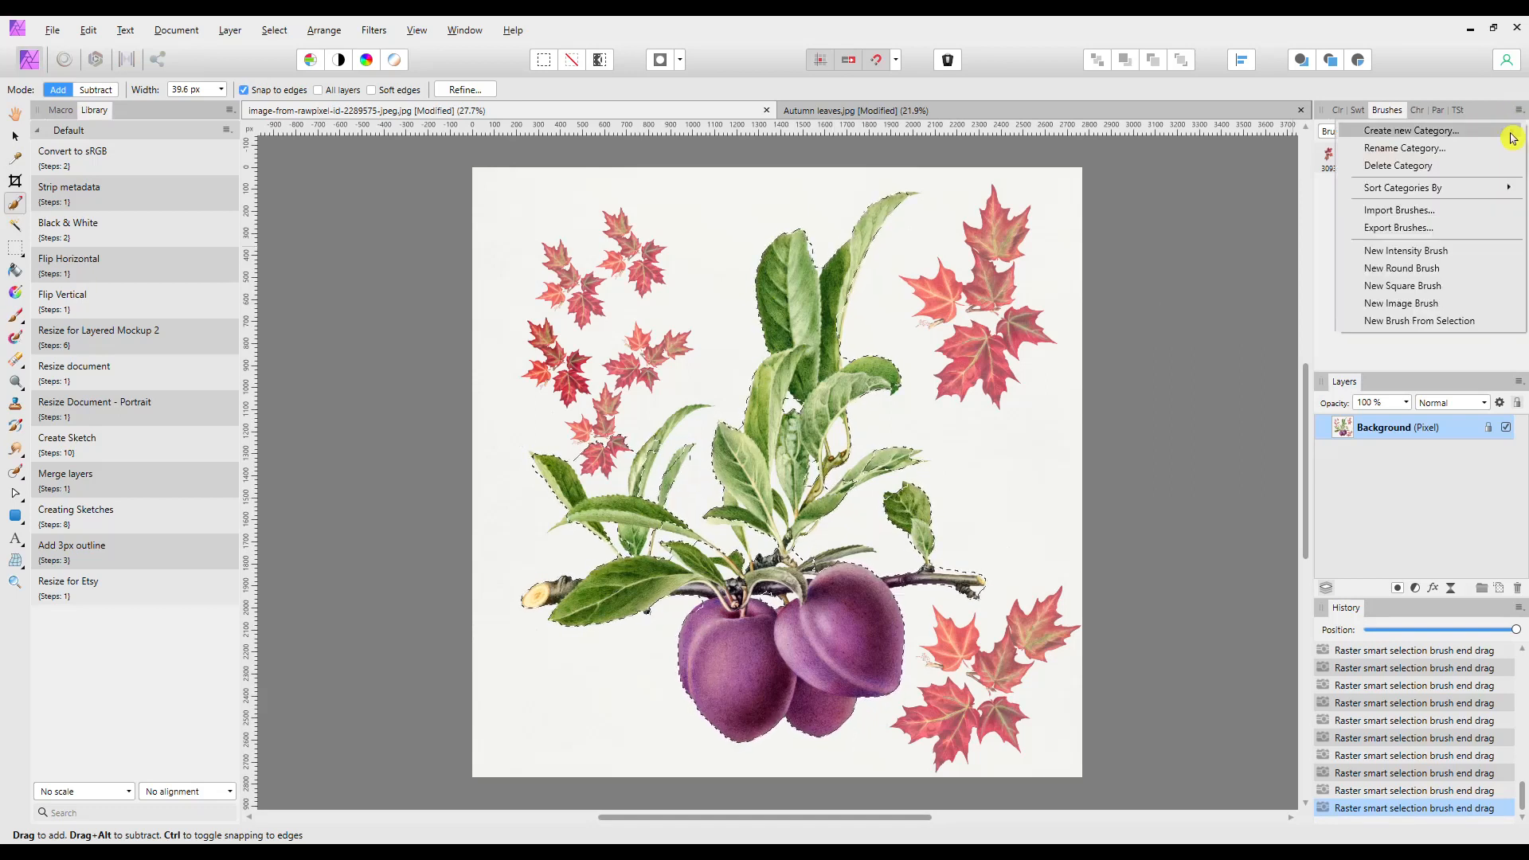
click(1404, 321)
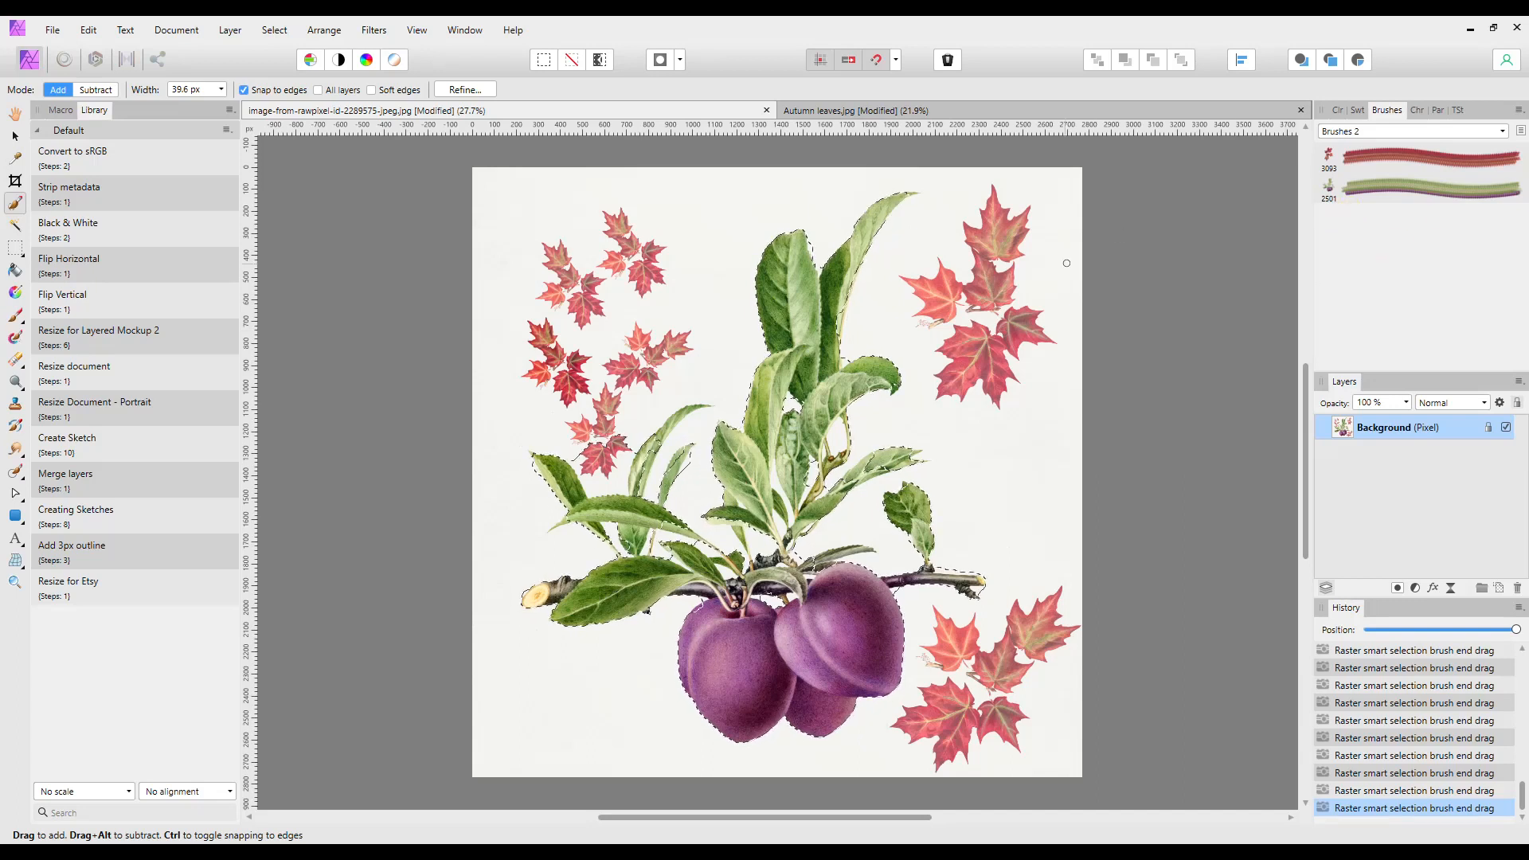
key(ctrl+d)
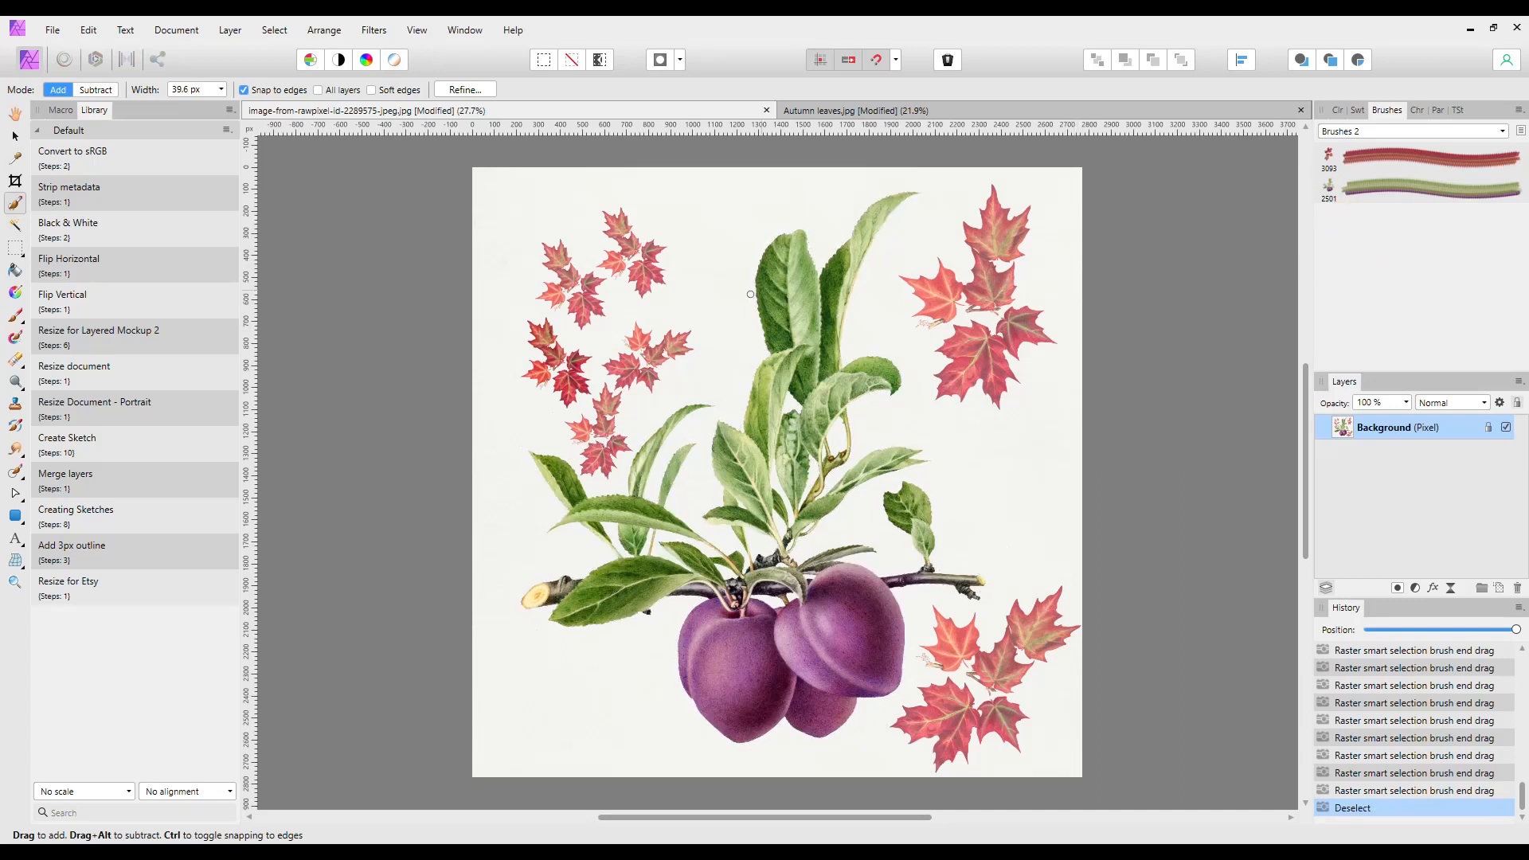
Stamp four plum branches beside and below the large plant using the plum image brush at 418.5 px width.
click(16, 318)
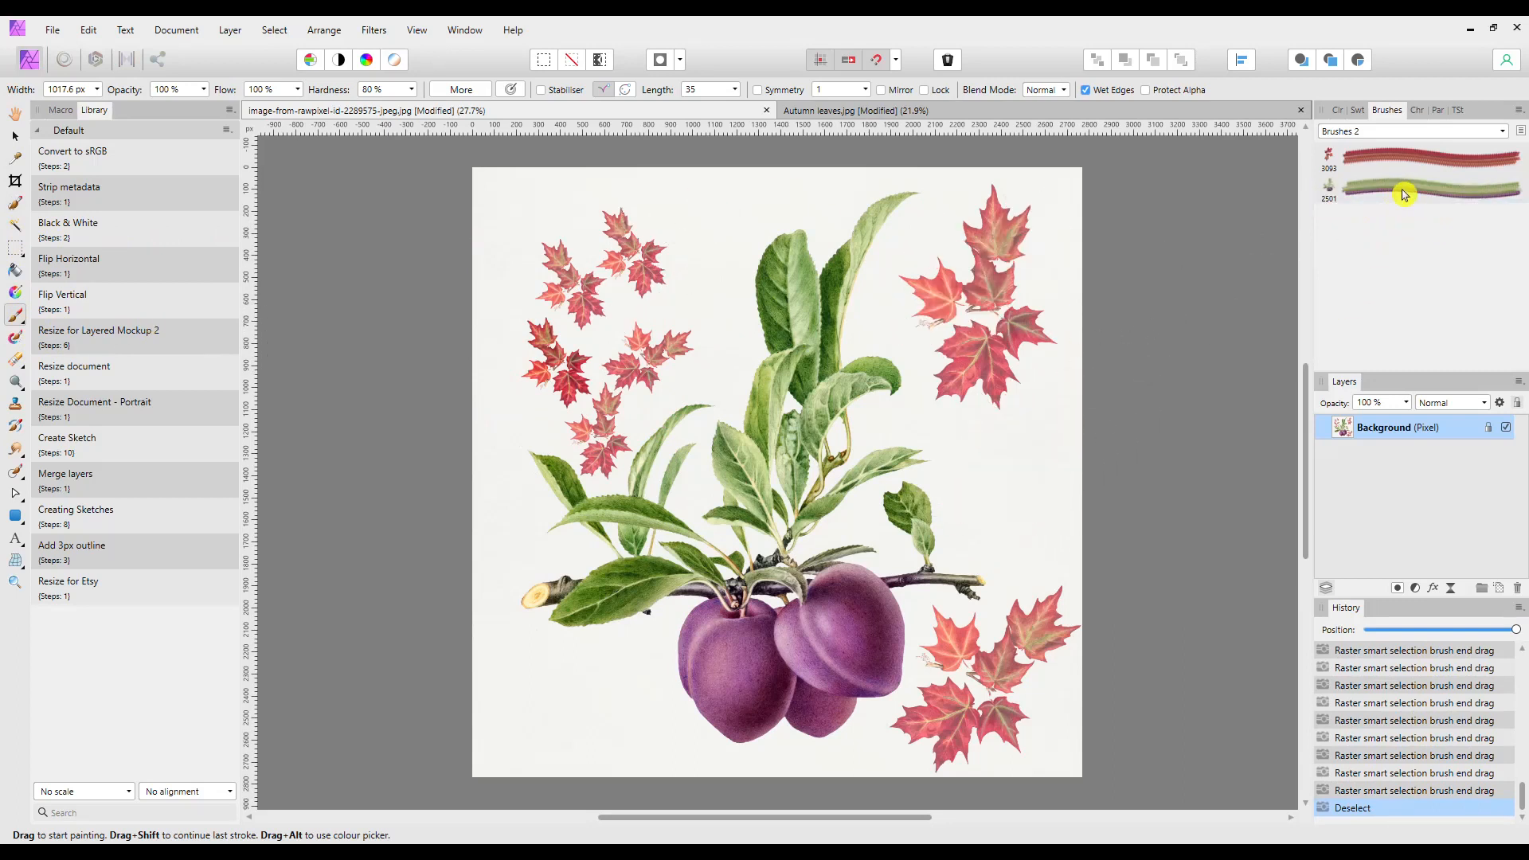
click(1405, 192)
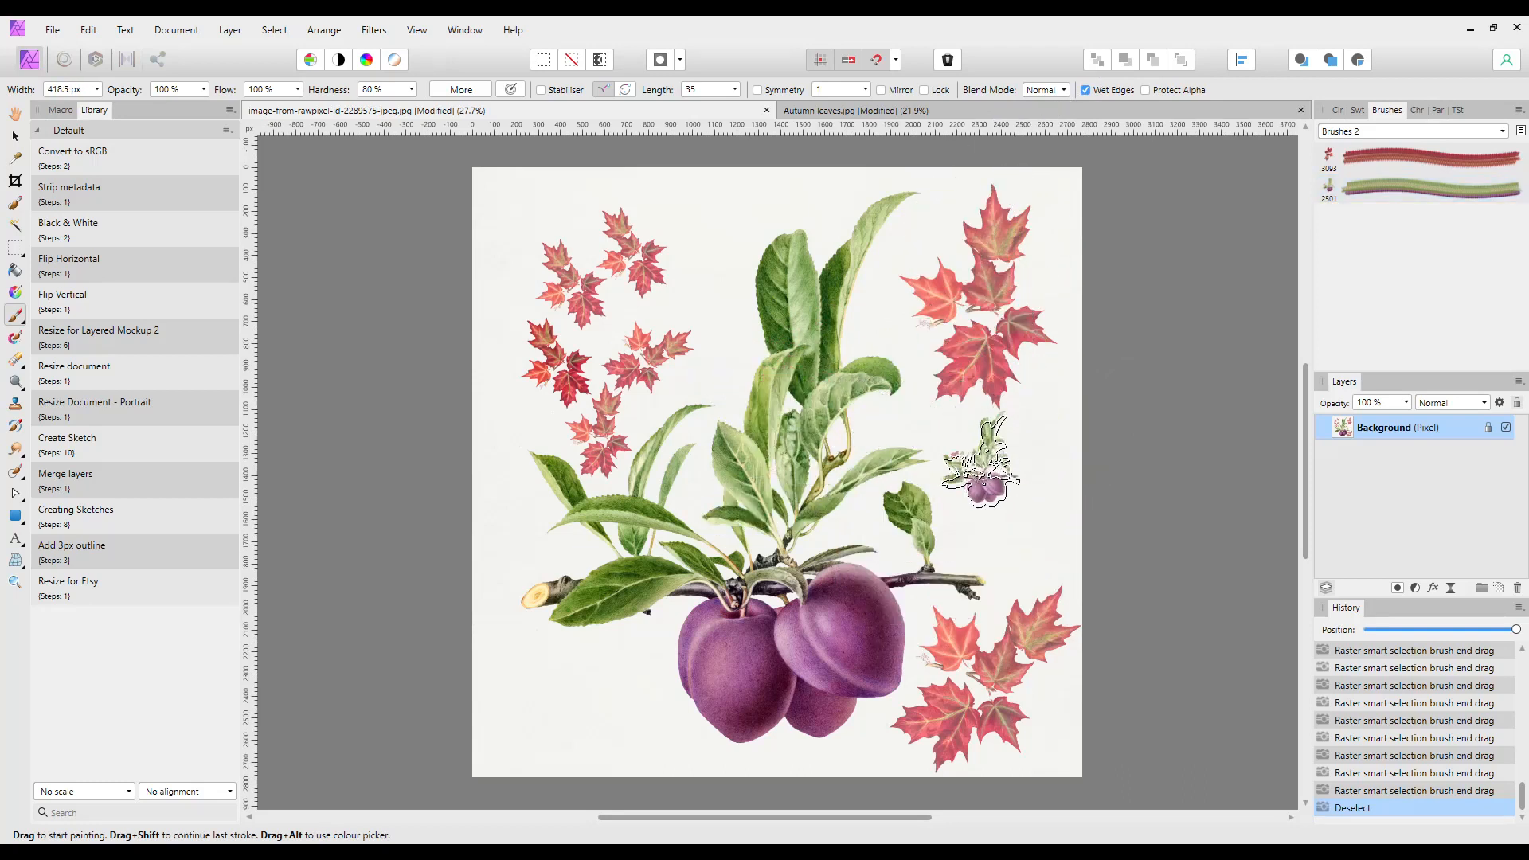
click(983, 462)
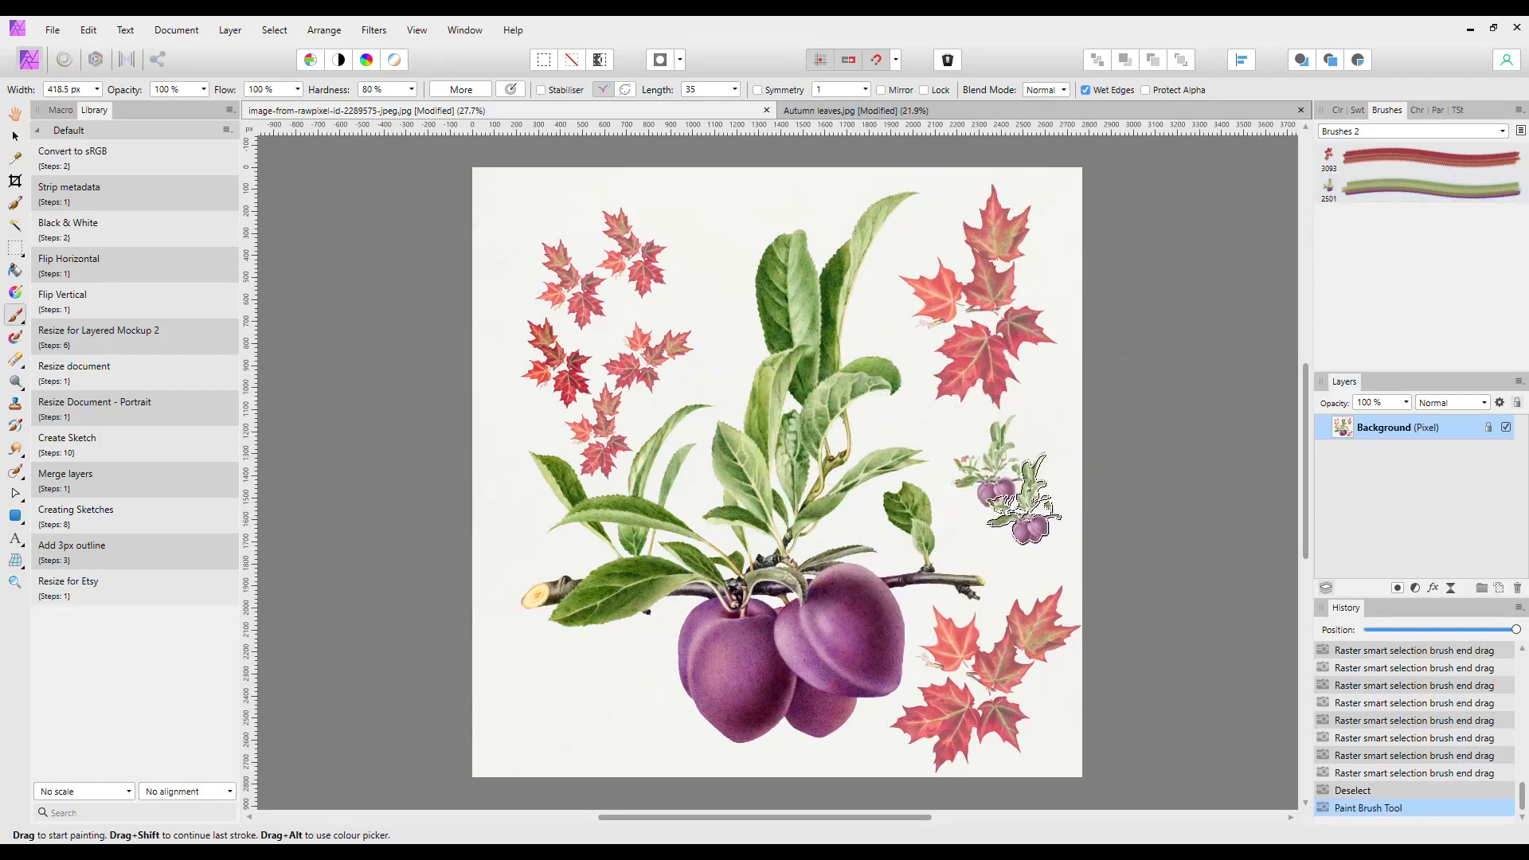
click(1014, 544)
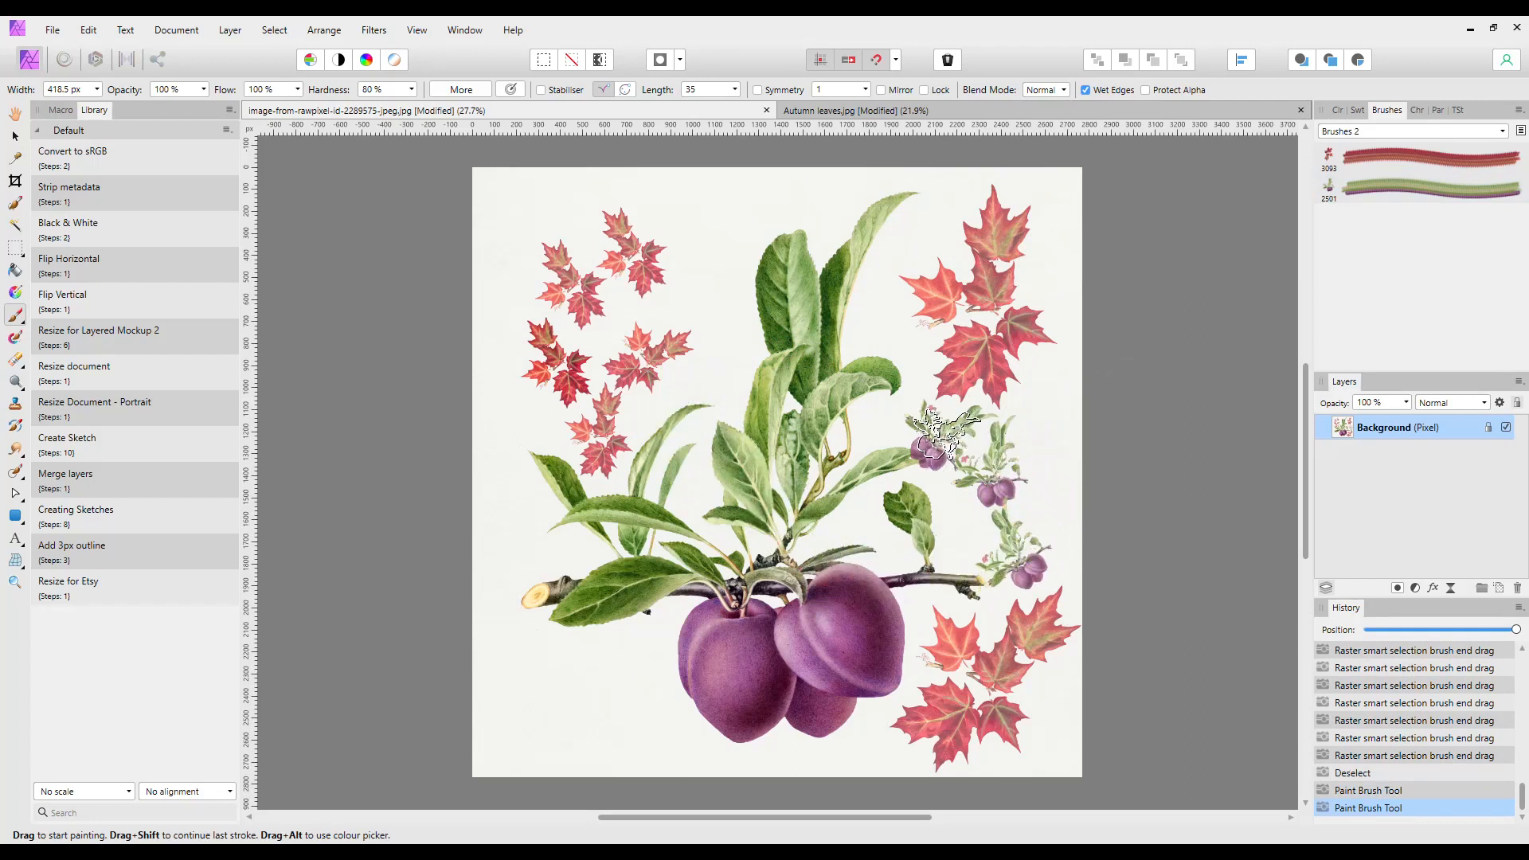
click(932, 434)
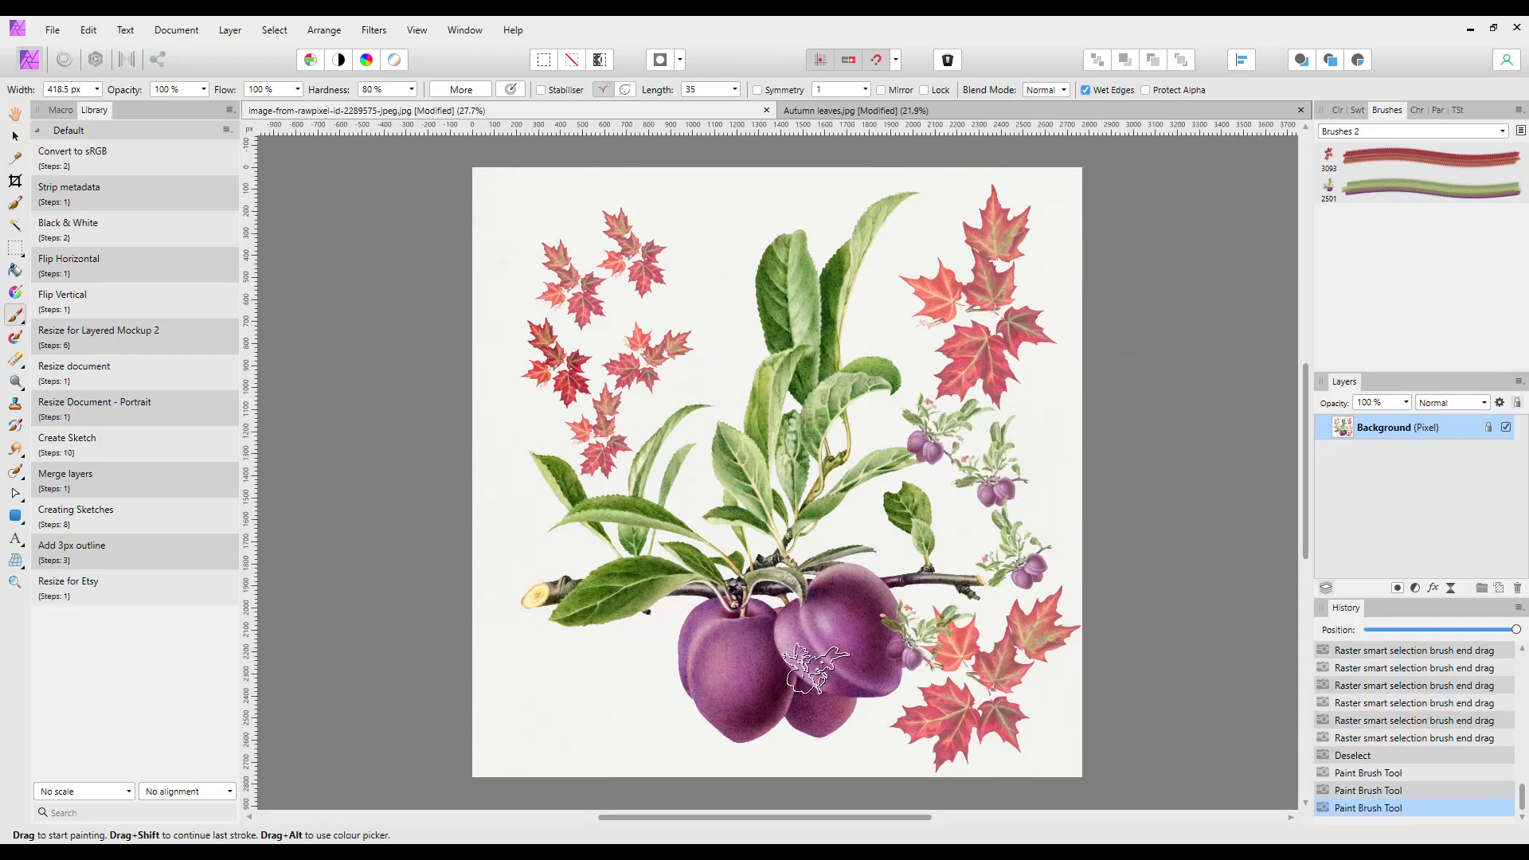
click(574, 711)
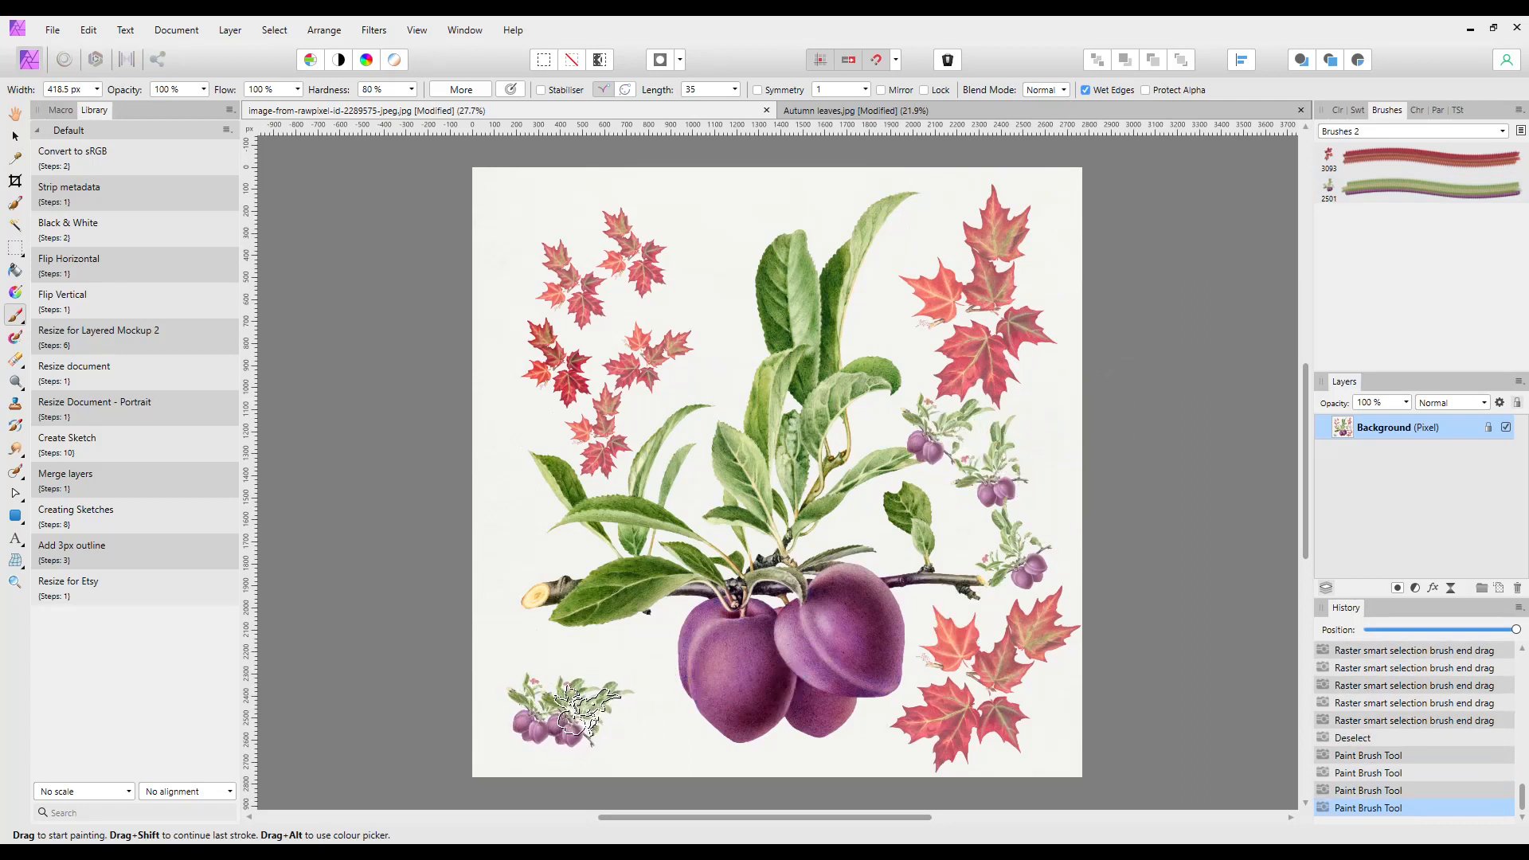
Stamp two smaller plum branches around the one below the large branch's cut end, with the brush width reduced to 302.4 px.
key(bracketleft)
key(bracketleft)
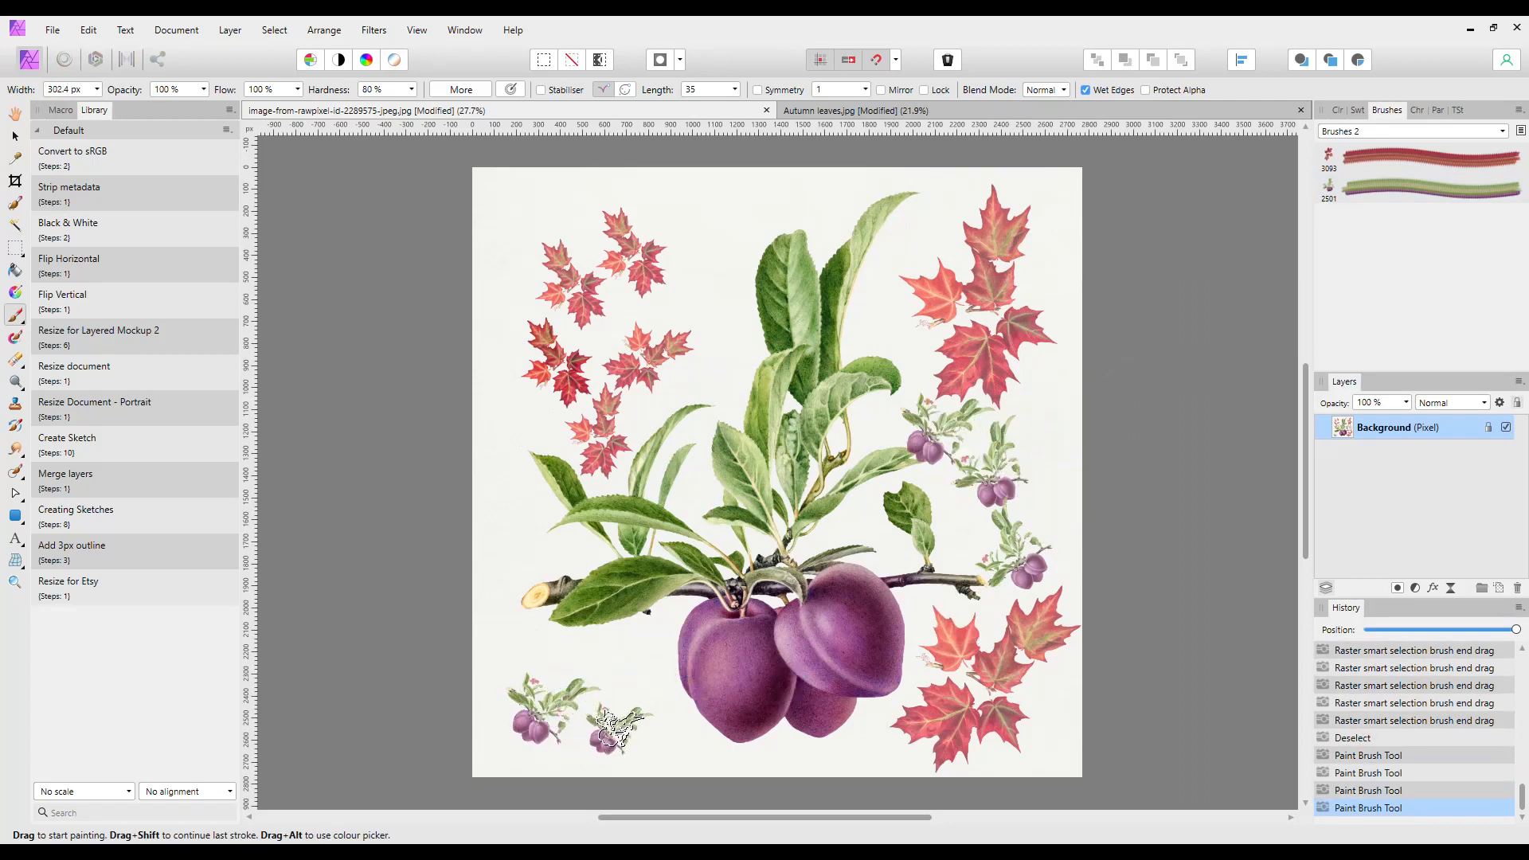
click(618, 693)
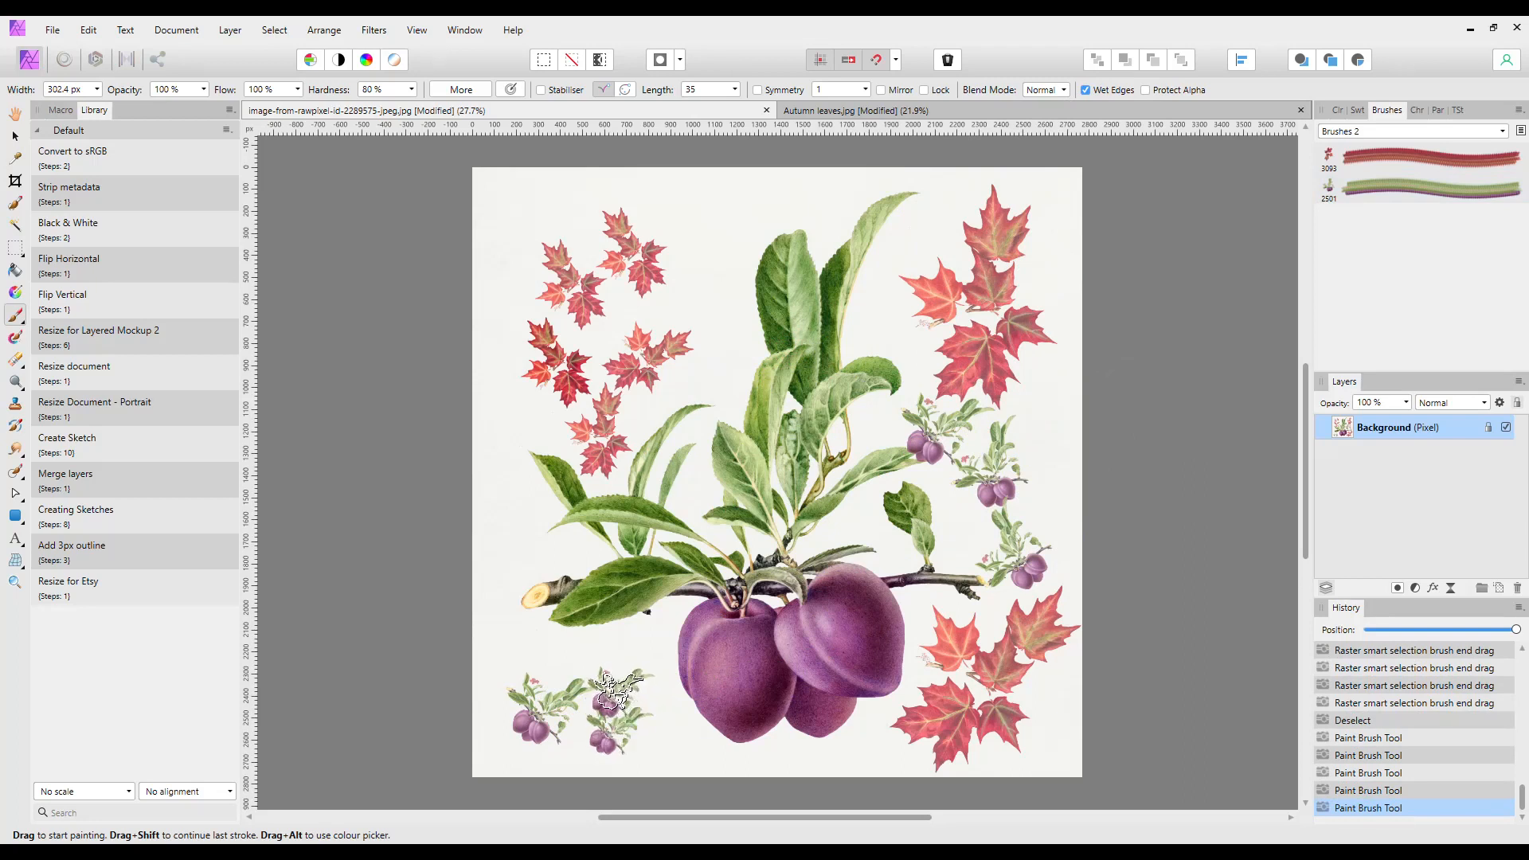
click(539, 658)
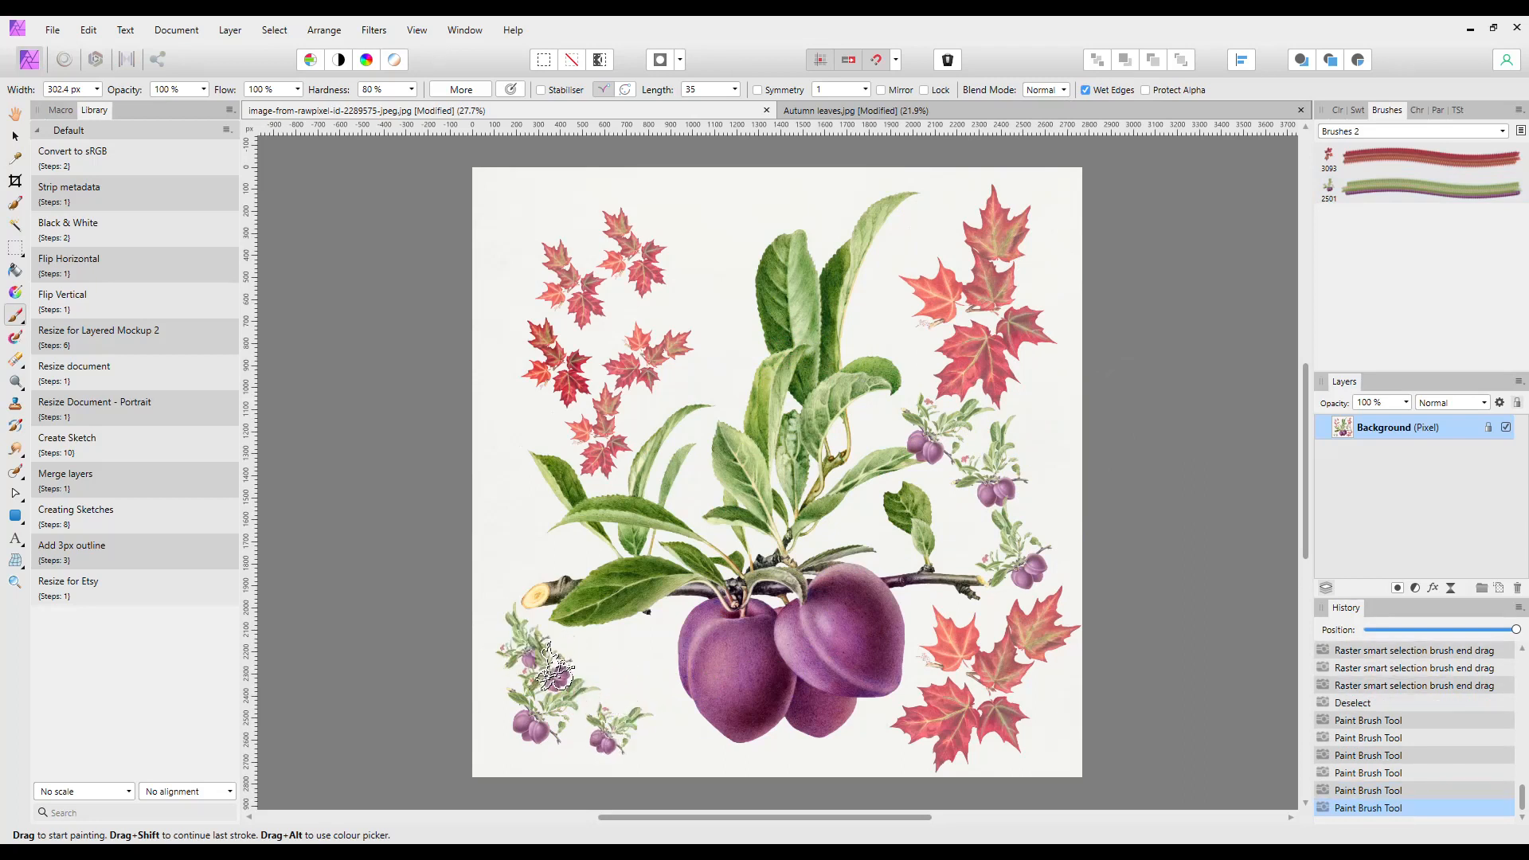
click(854, 714)
key(ctrl+z)
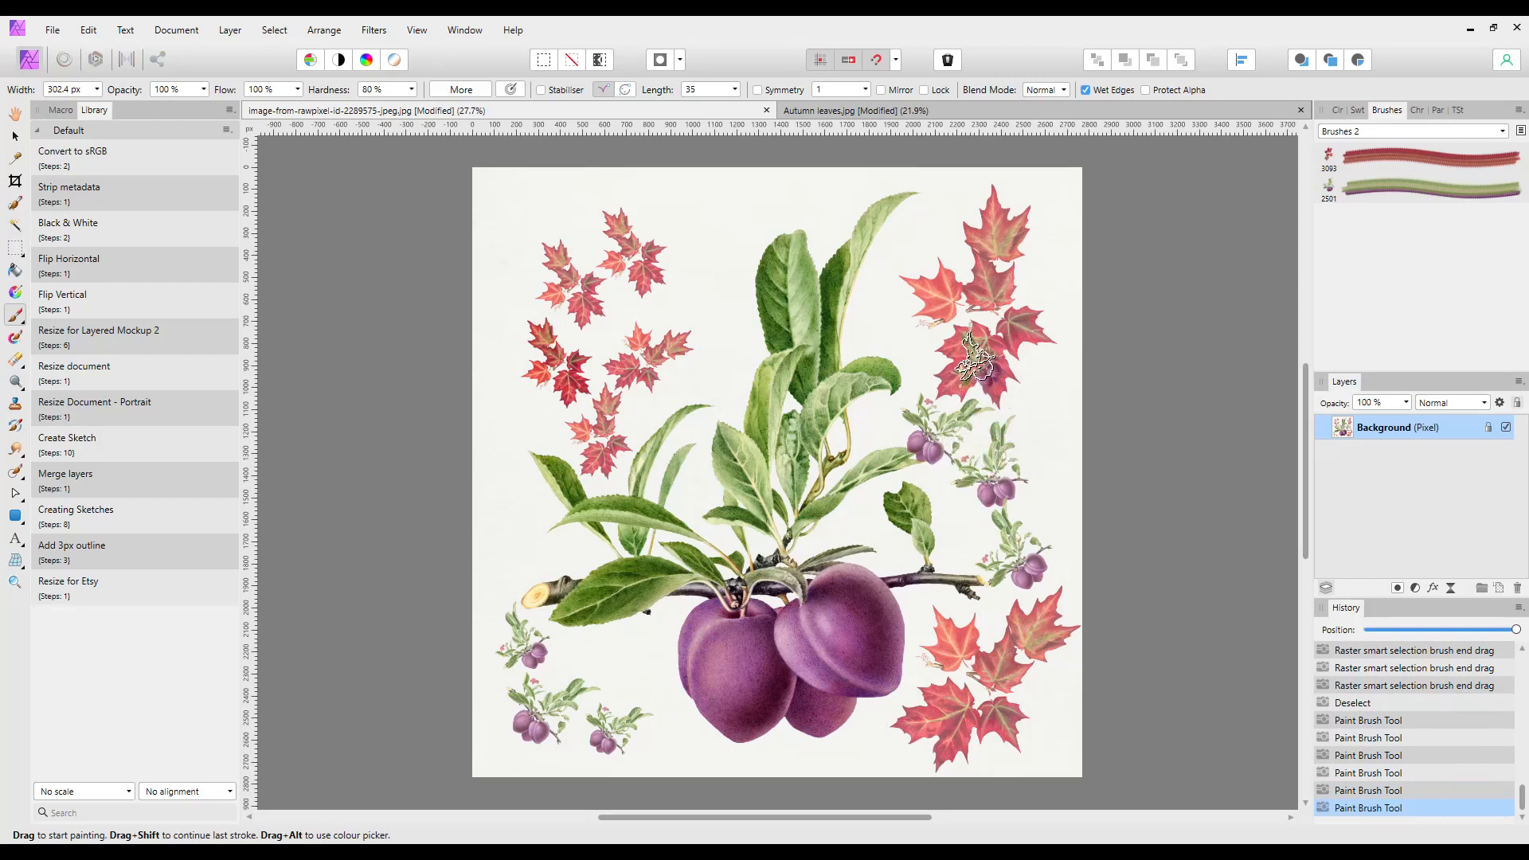
With the Autumn leaves image open, export the Stamps brush category to the Flower Images folder as an Affinity brush file named Maple leaf.
click(856, 110)
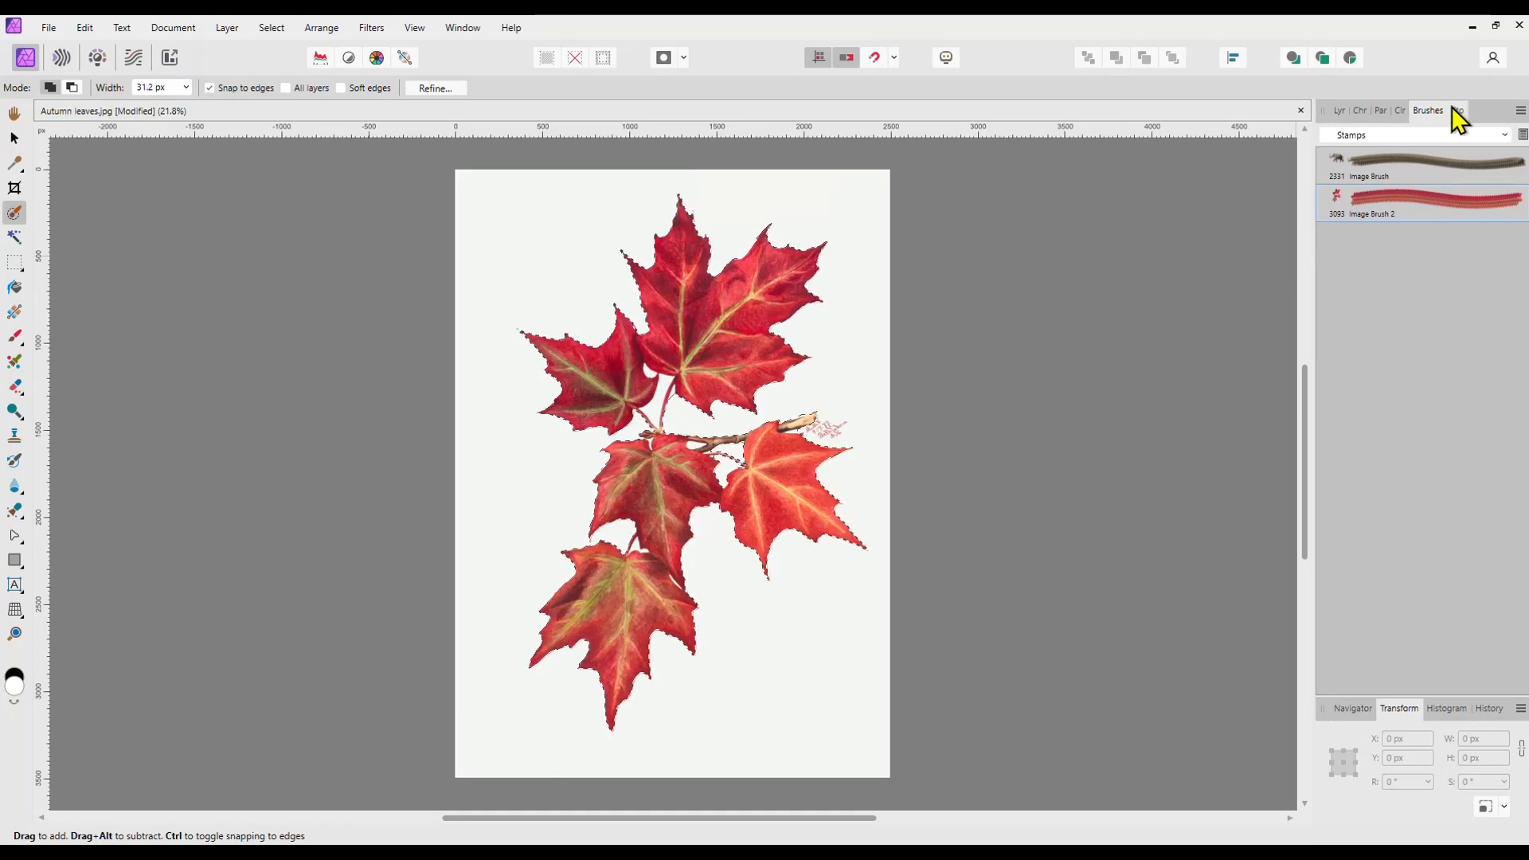
click(1521, 111)
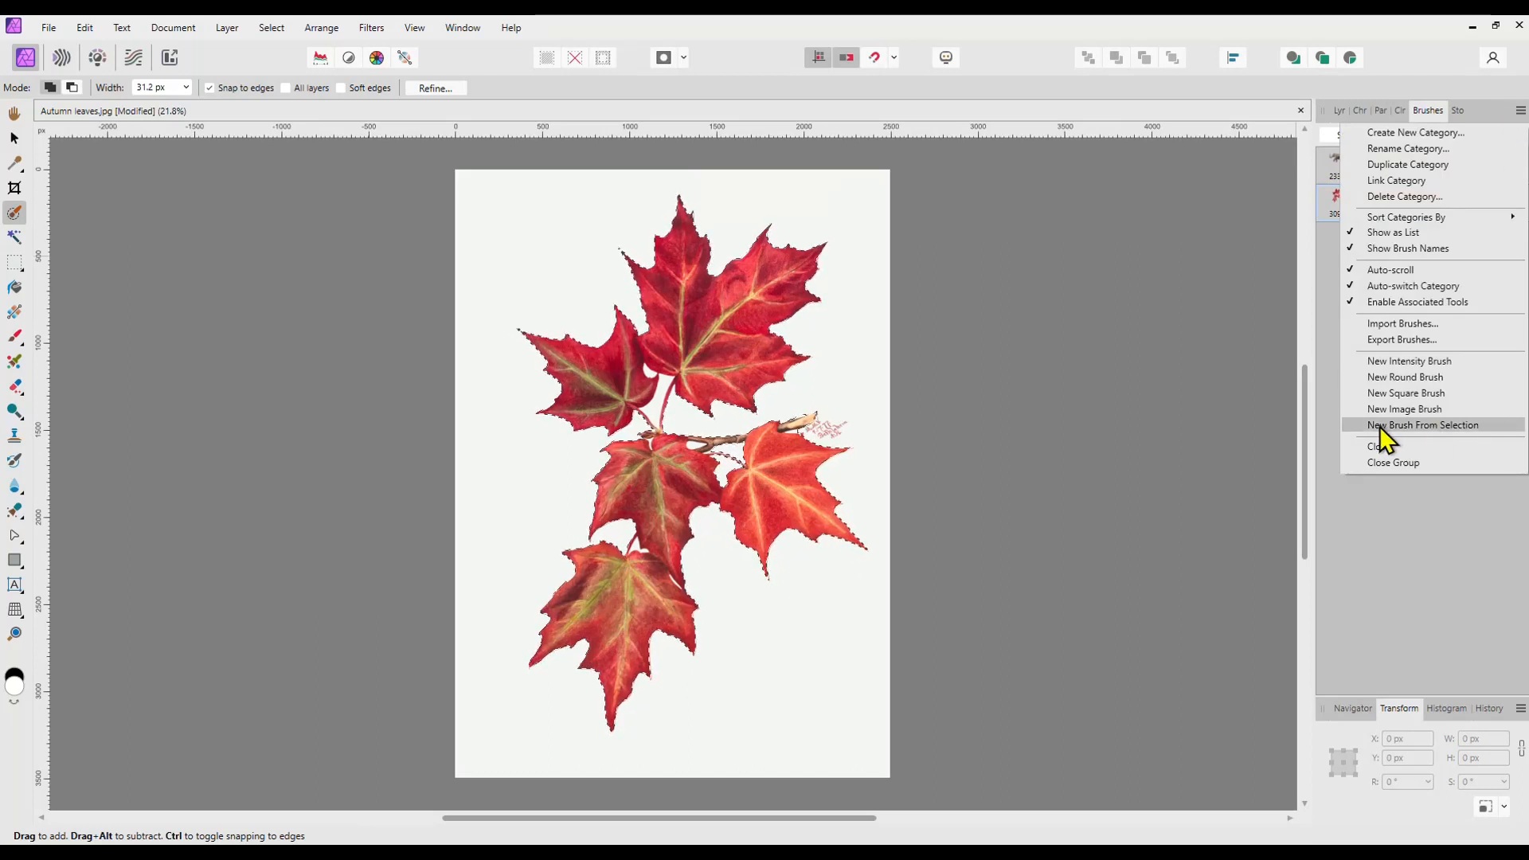
click(1405, 342)
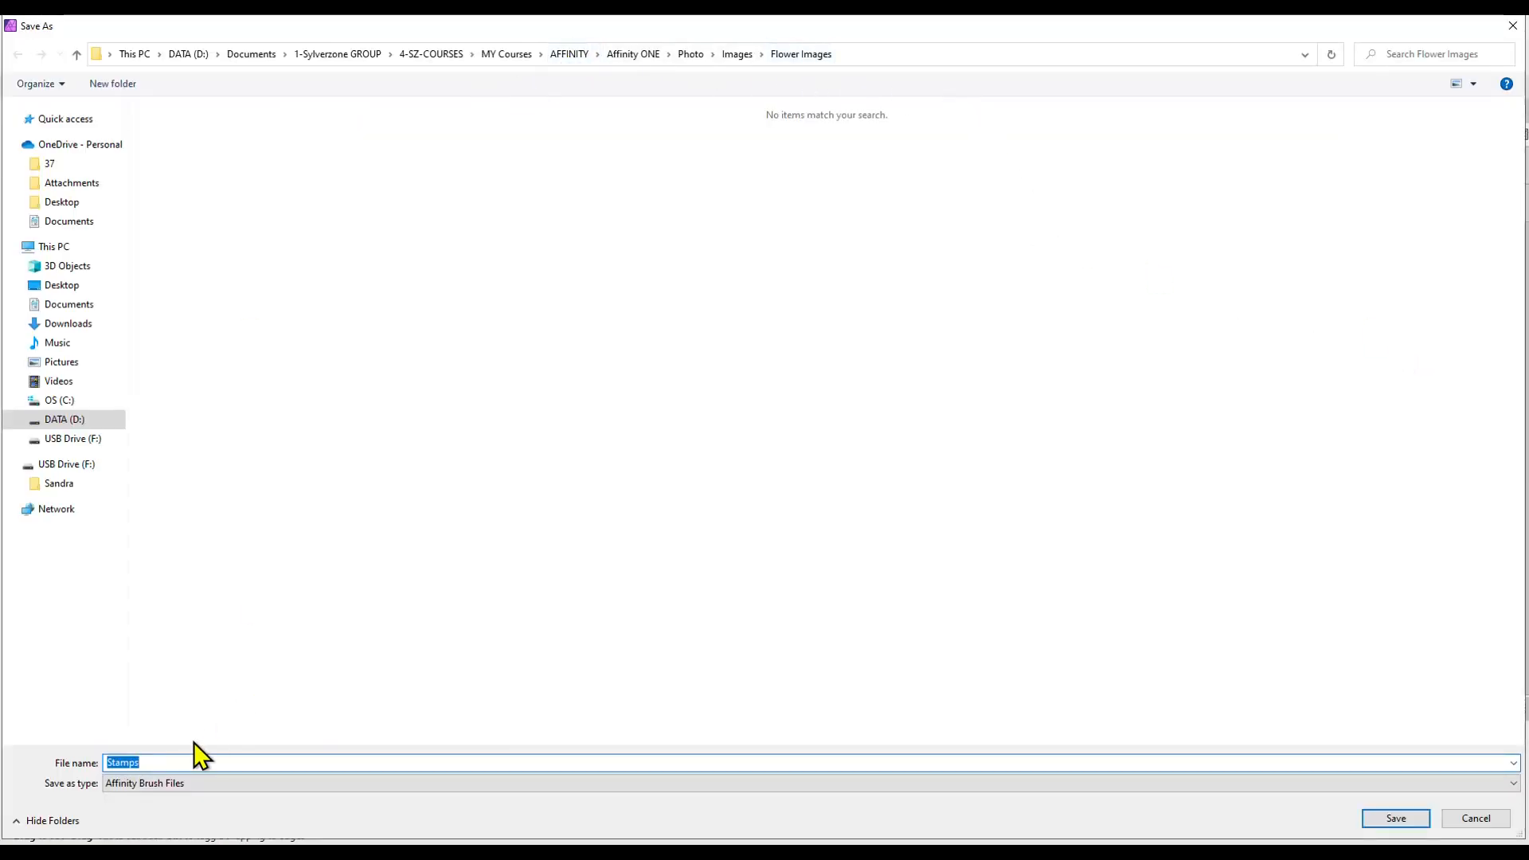
text(Maple leaf)
click(1402, 820)
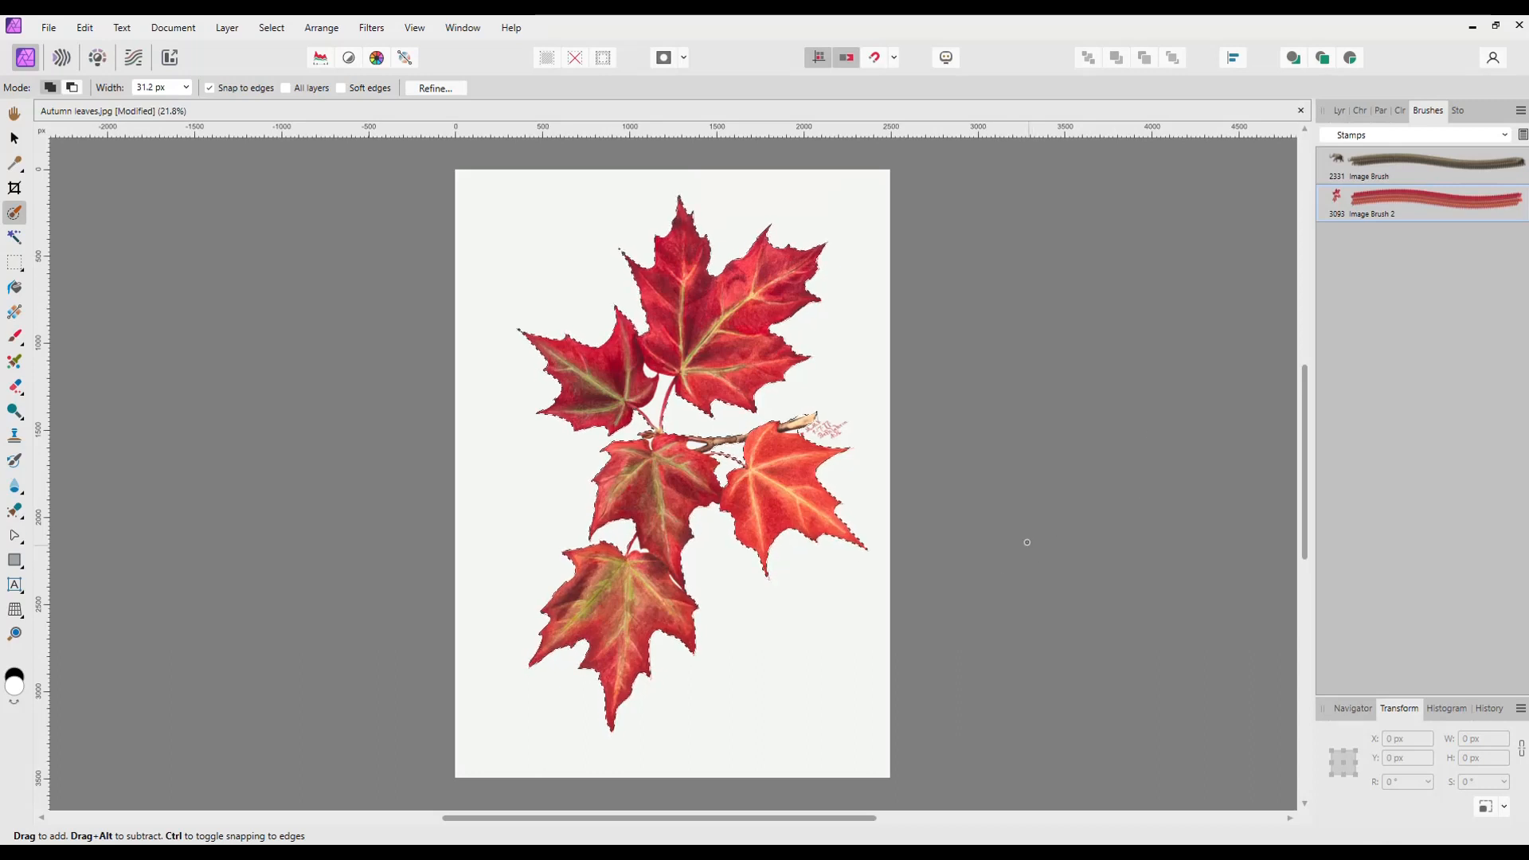
Switch to File Explorer and locate the exported Maple leaf brush file in the Flower Images folder.
key(alt+Tab)
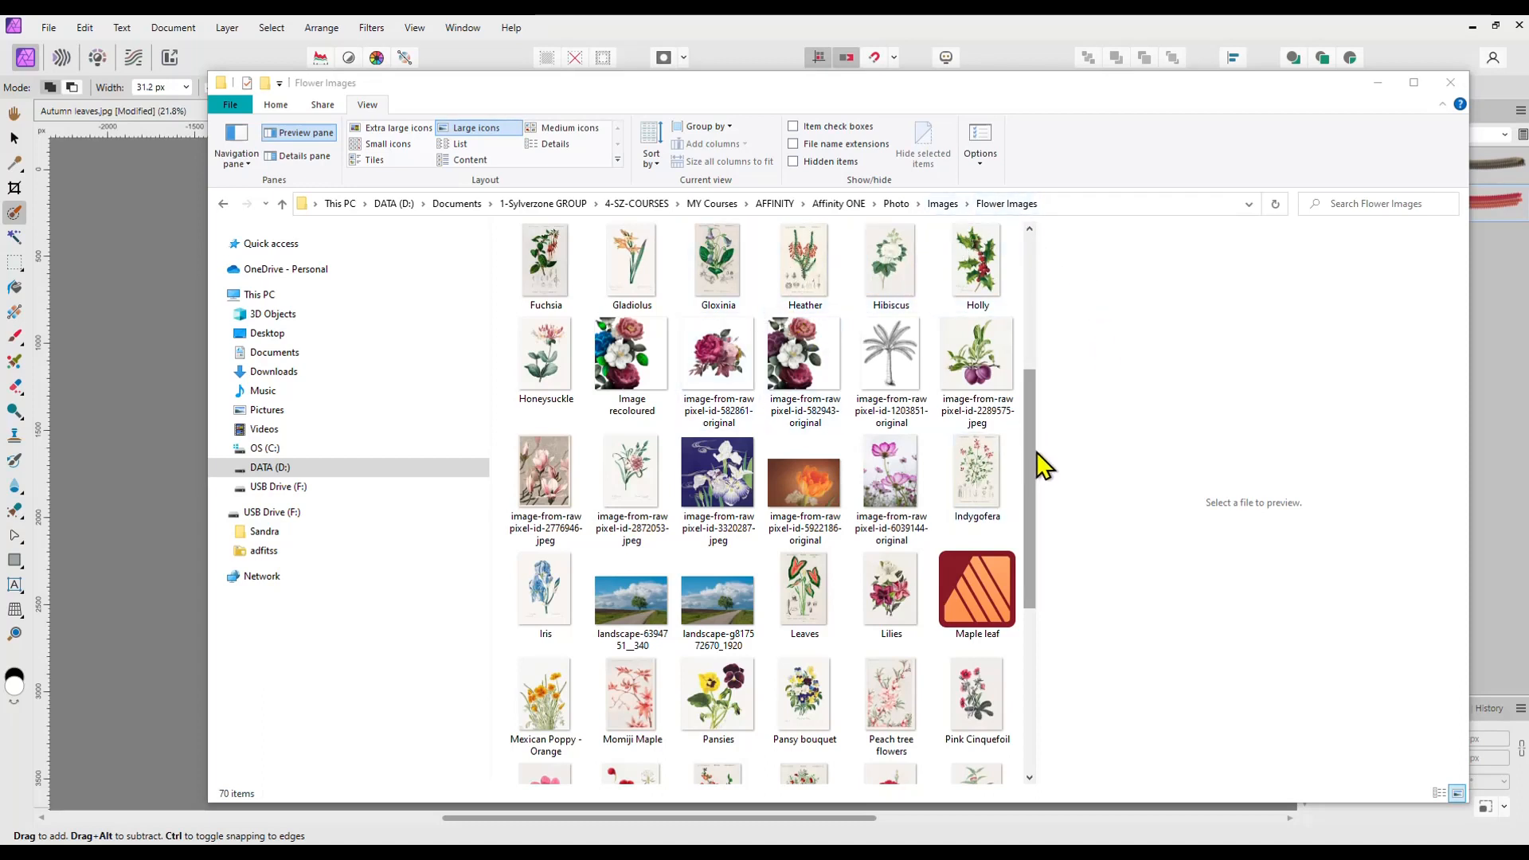
drag(1034, 467, 1040, 502)
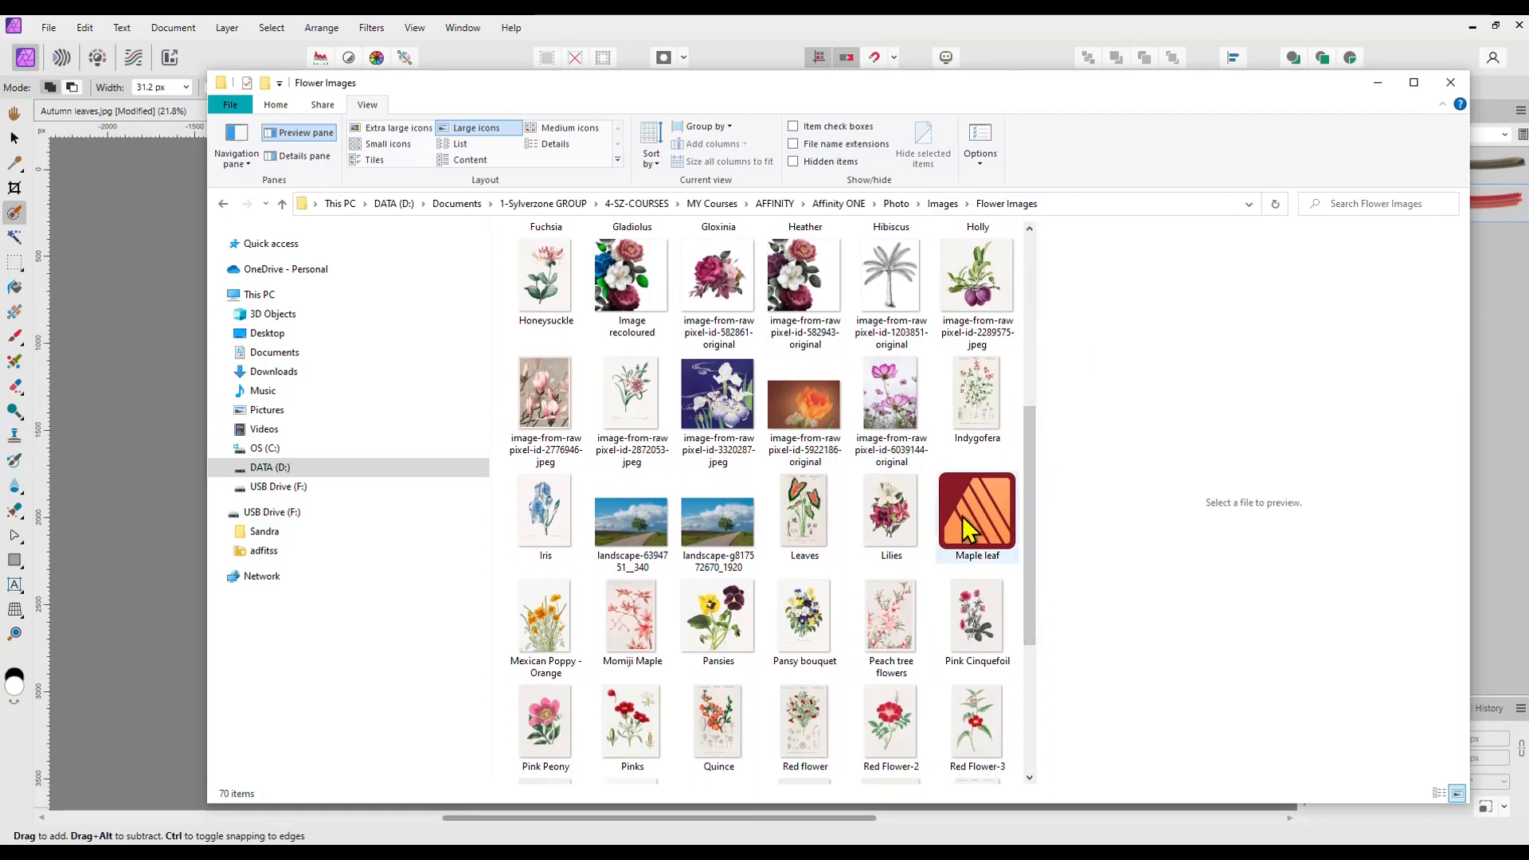
mouse_move(966, 526)
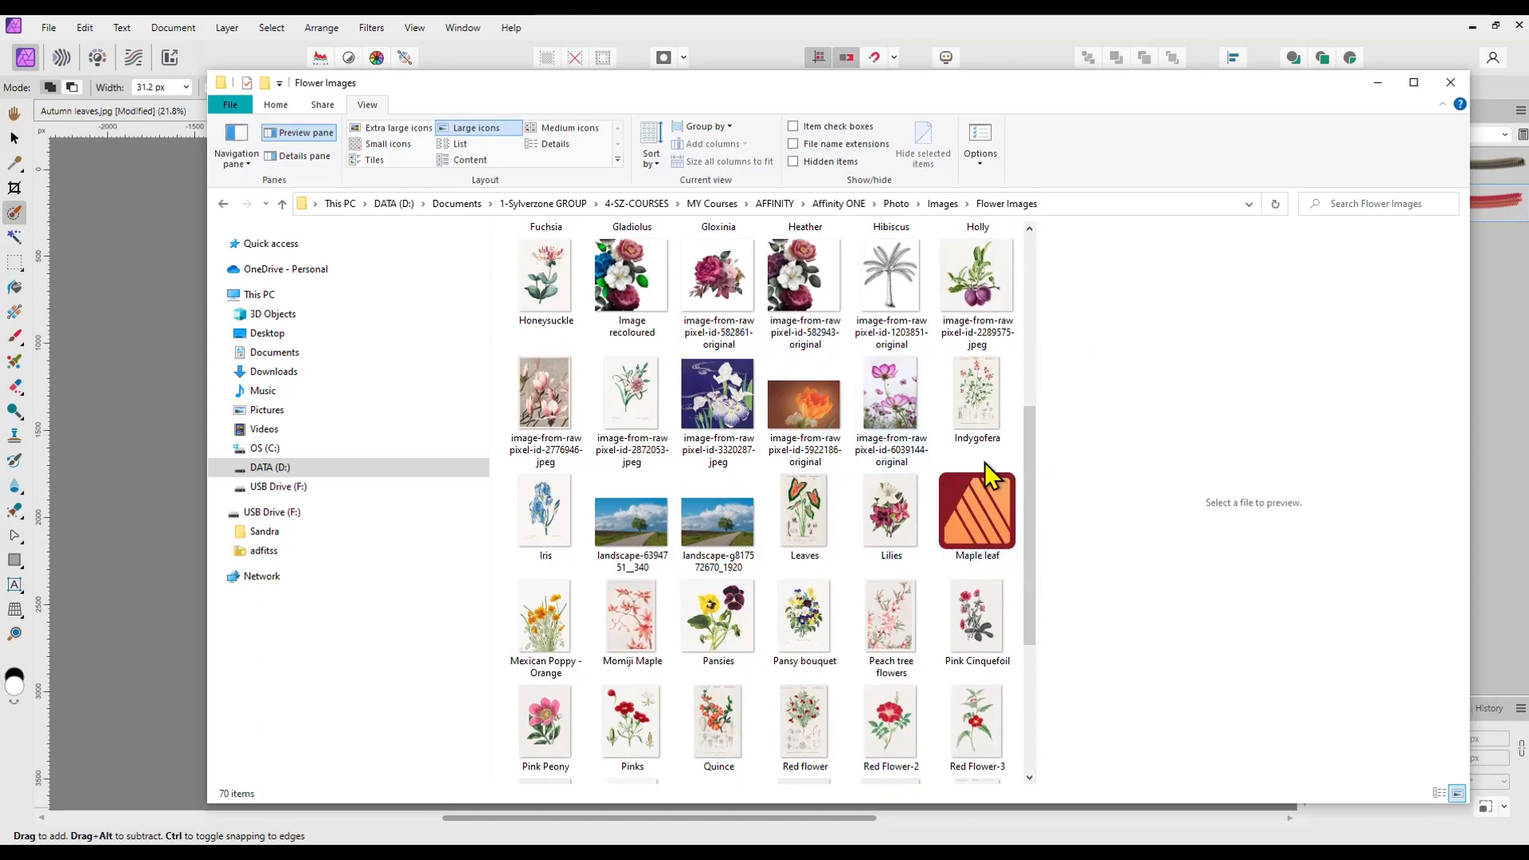
drag(1031, 475, 1031, 492)
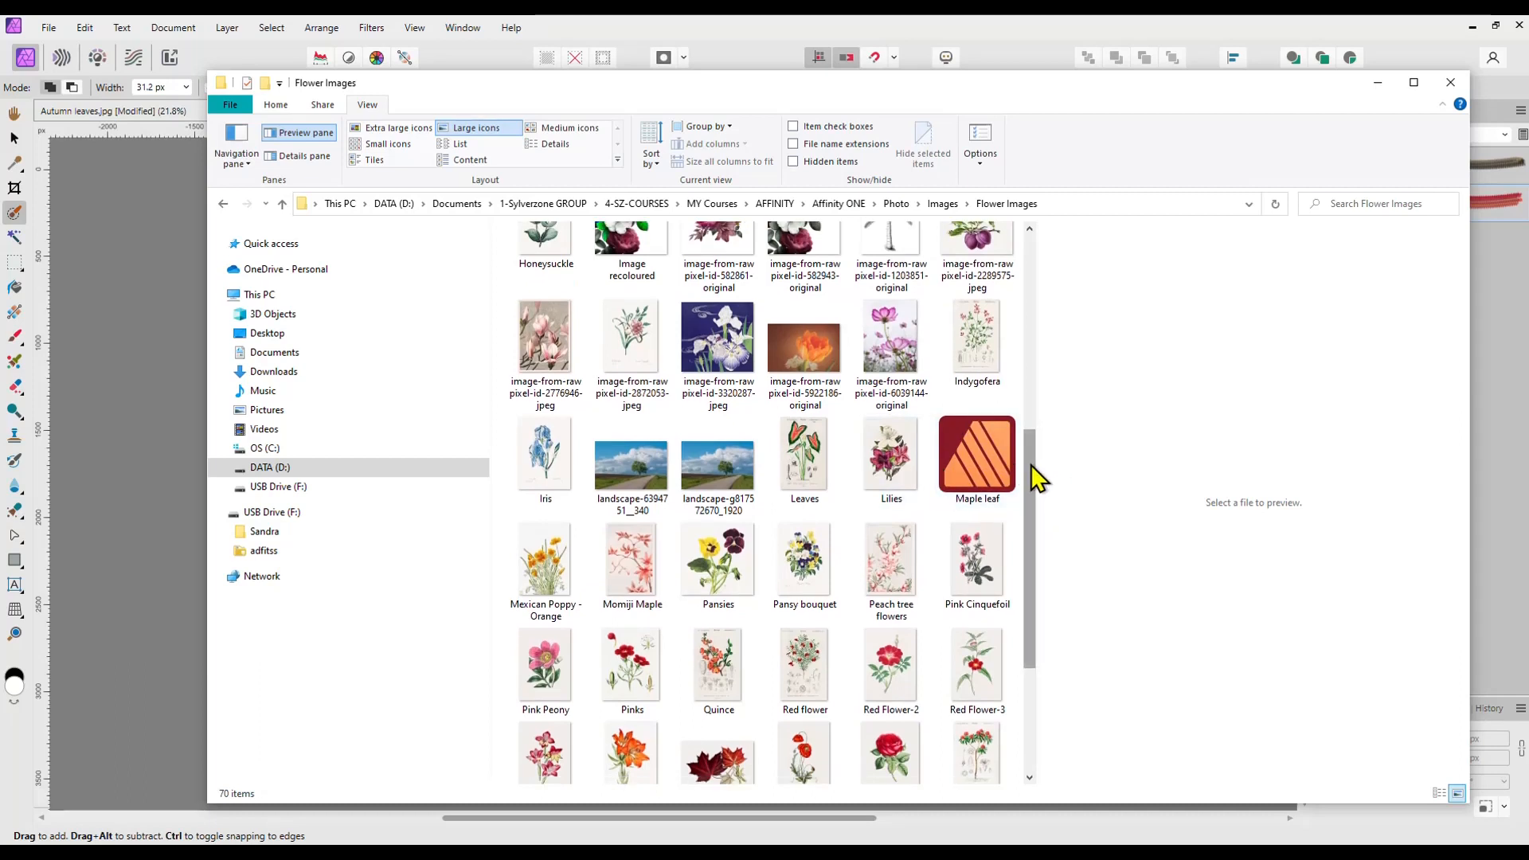
drag(1031, 472, 1029, 487)
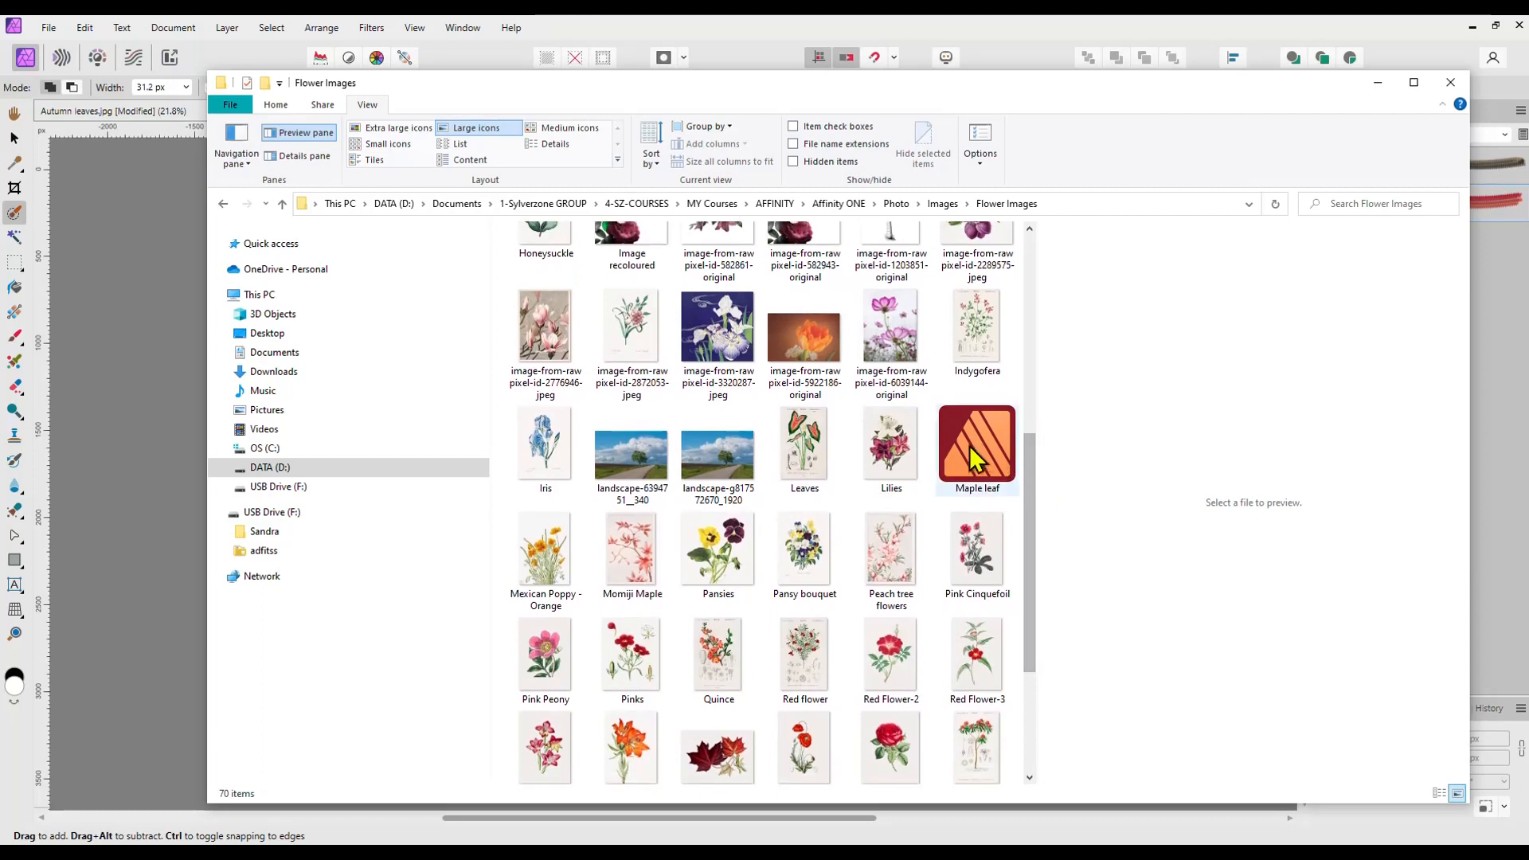